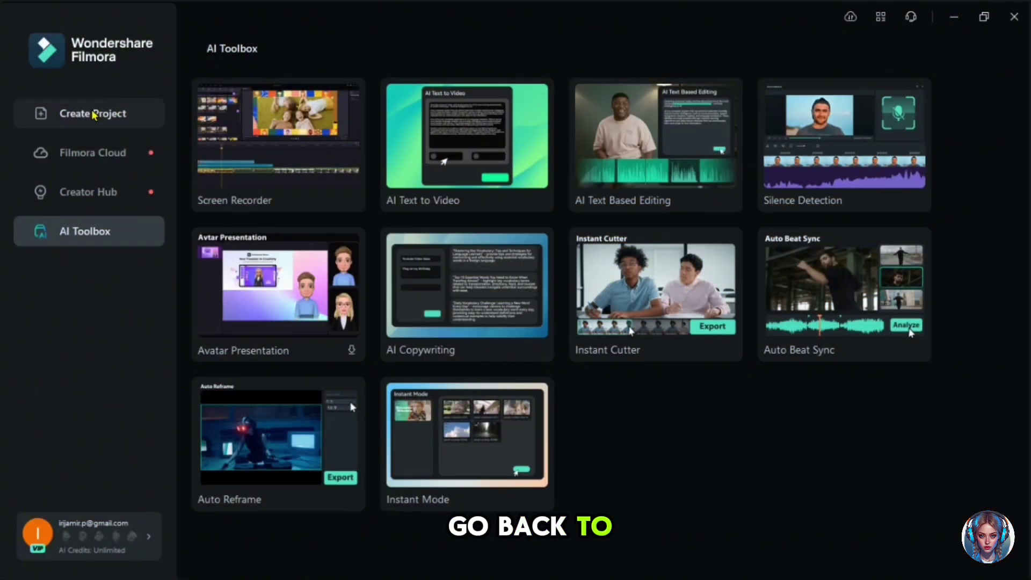
Step: Create a new project with the 16:9 (Widescreen) aspect ratio and open the AI Image generator in the stock media
{"action": "left_click", "coordinate": [93, 115]}
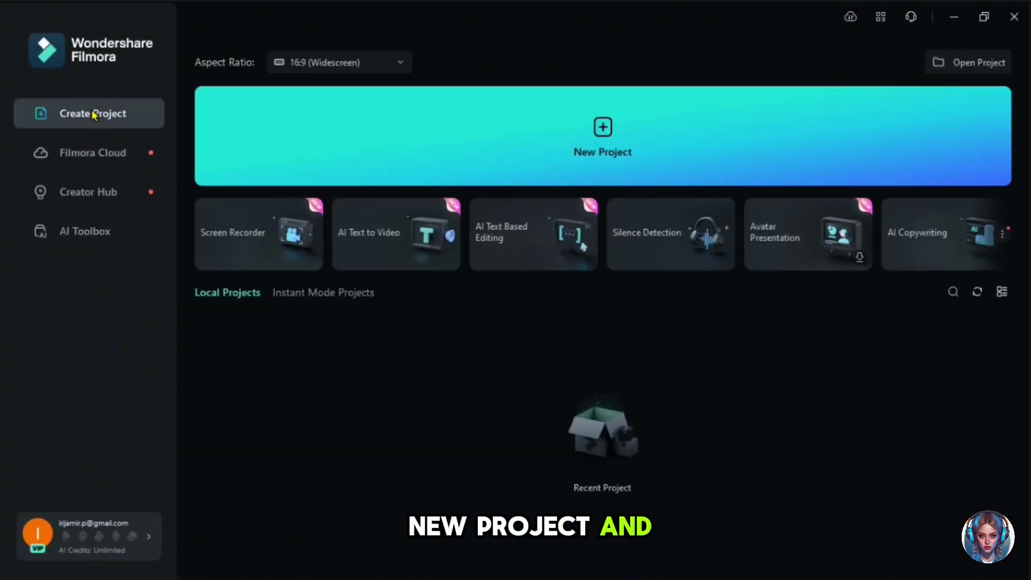
{"action": "left_click", "coordinate": [396, 66]}
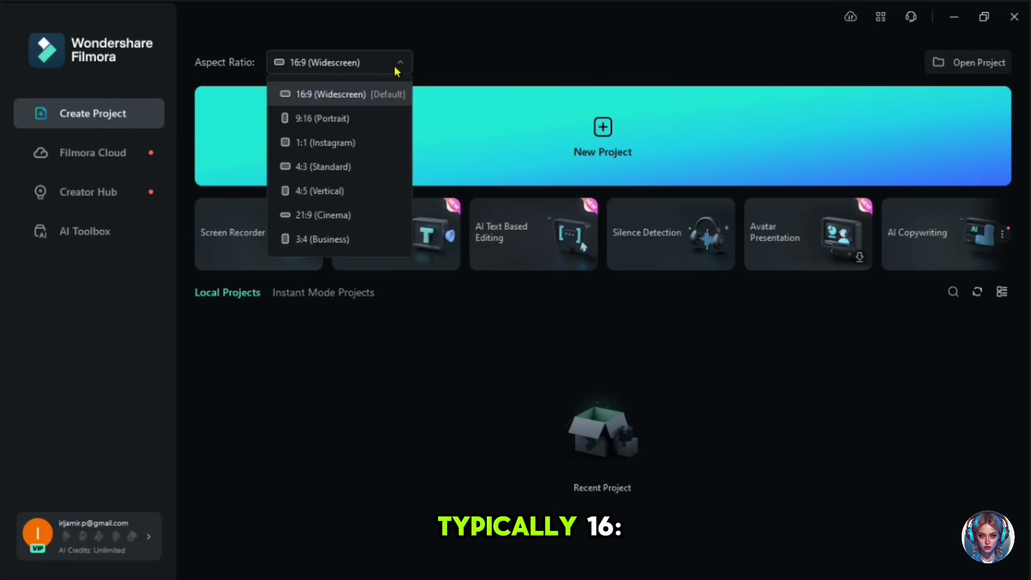
{"action": "left_click", "coordinate": [338, 94]}
{"action": "left_click", "coordinate": [337, 93]}
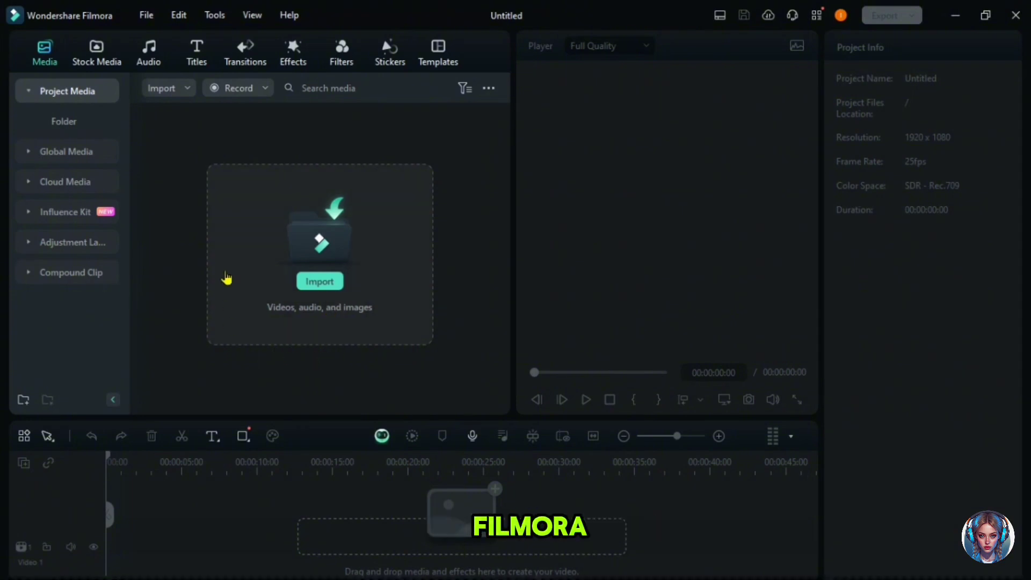
{"action": "left_click", "coordinate": [87, 56]}
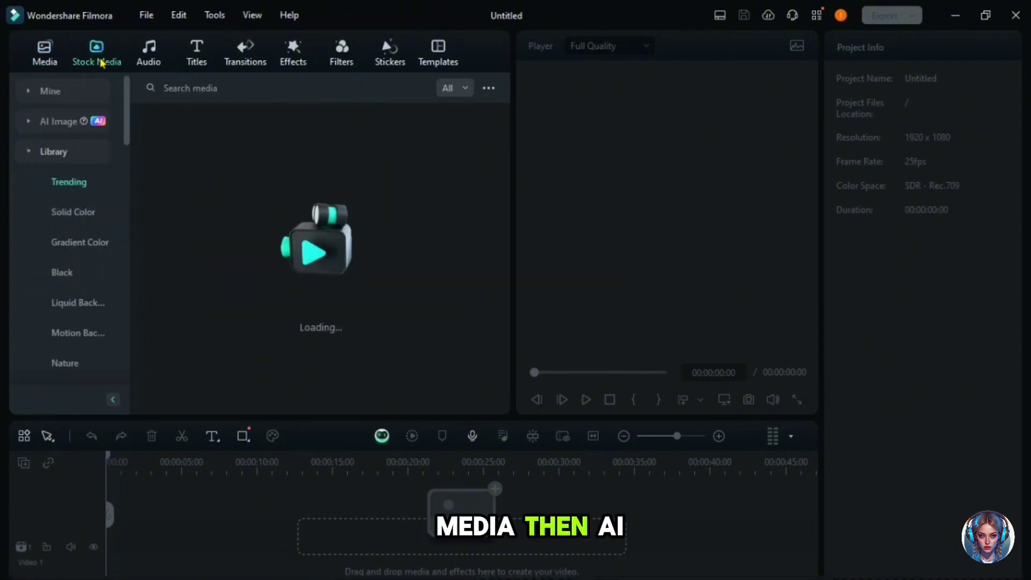
{"action": "left_click", "coordinate": [37, 127]}
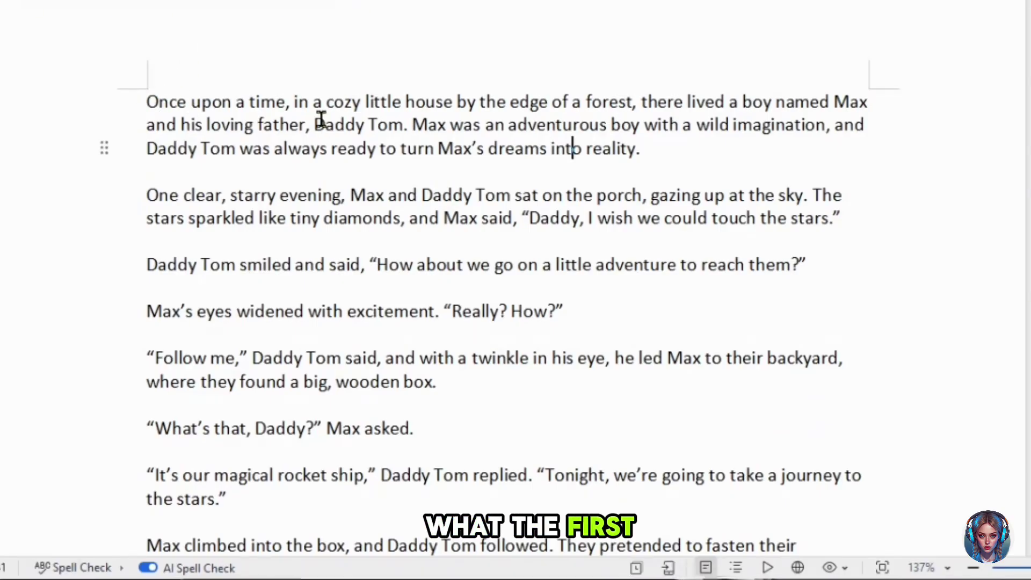
Step: Copy "cozy little house by the edge of a forest" from the story document into Filmora's AI image description and append "nightime, animated"
{"action": "left_click_drag", "start_coordinate": [327, 101], "coordinate": [633, 101]}
{"action": "right_click", "coordinate": [596, 101]}
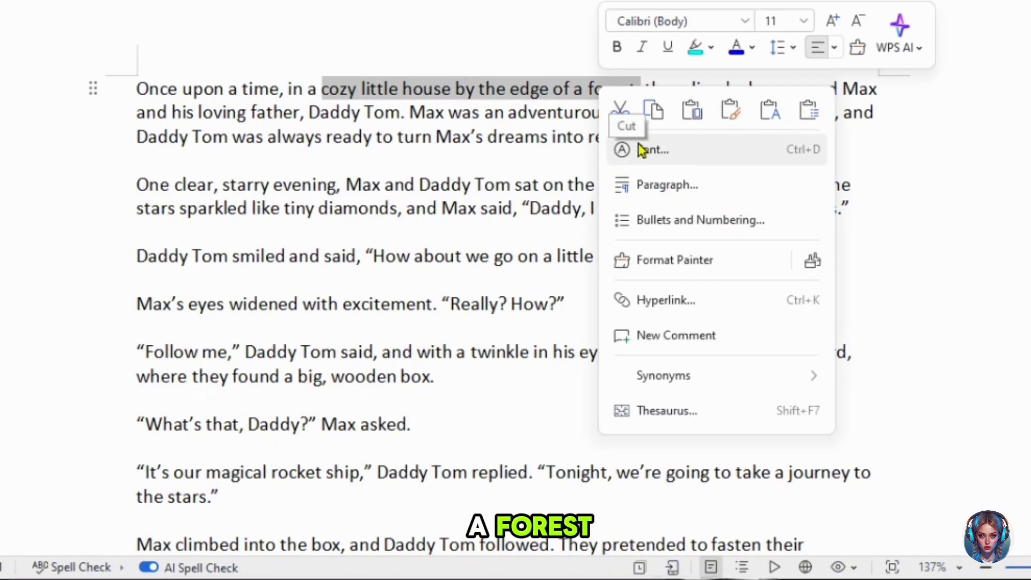
{"action": "left_click", "coordinate": [653, 110]}
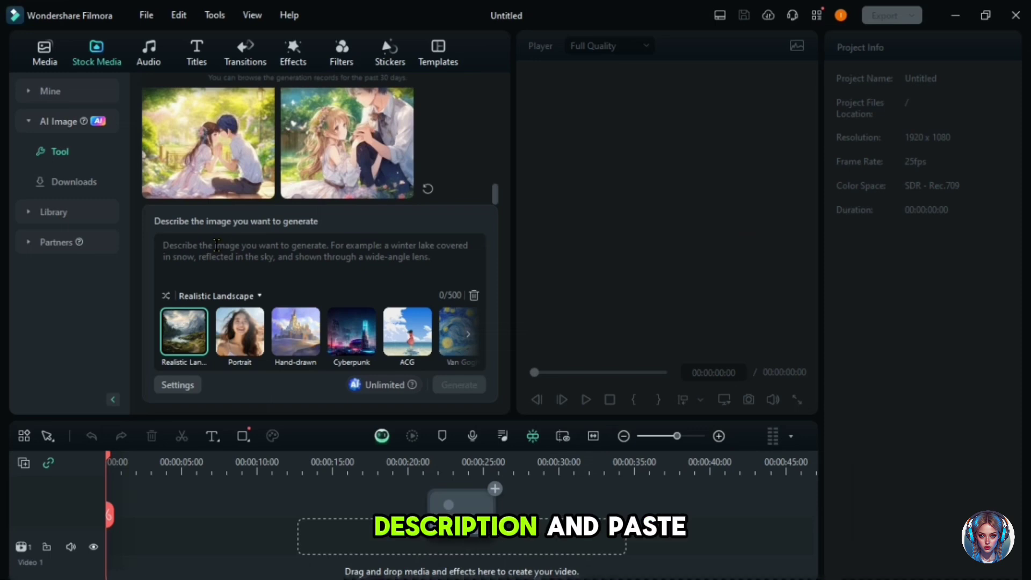
{"action": "left_click", "coordinate": [216, 245]}
{"action": "key", "text": "ctrl+v"}
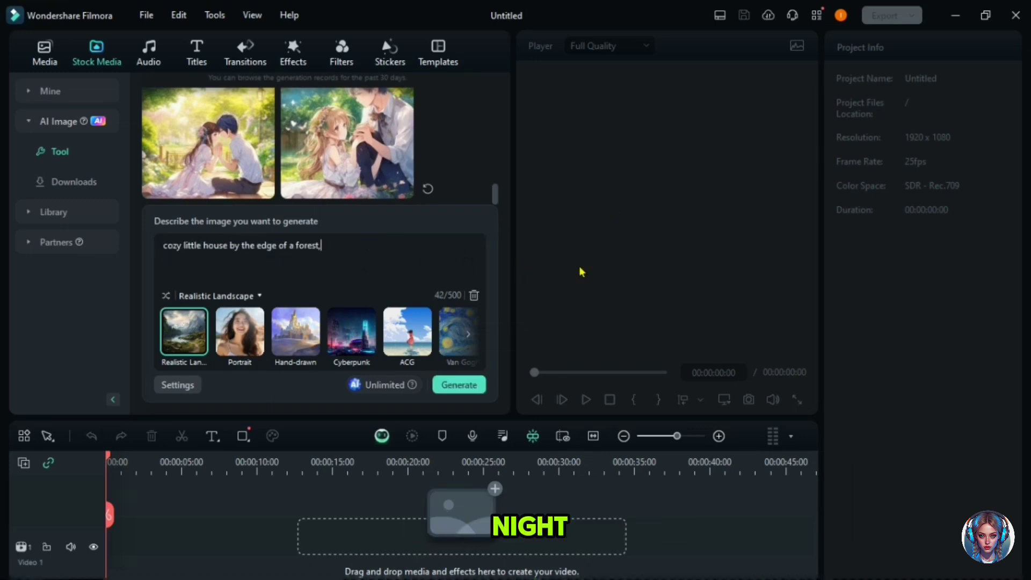
{"action": "type", "text": "nightime, animated"}
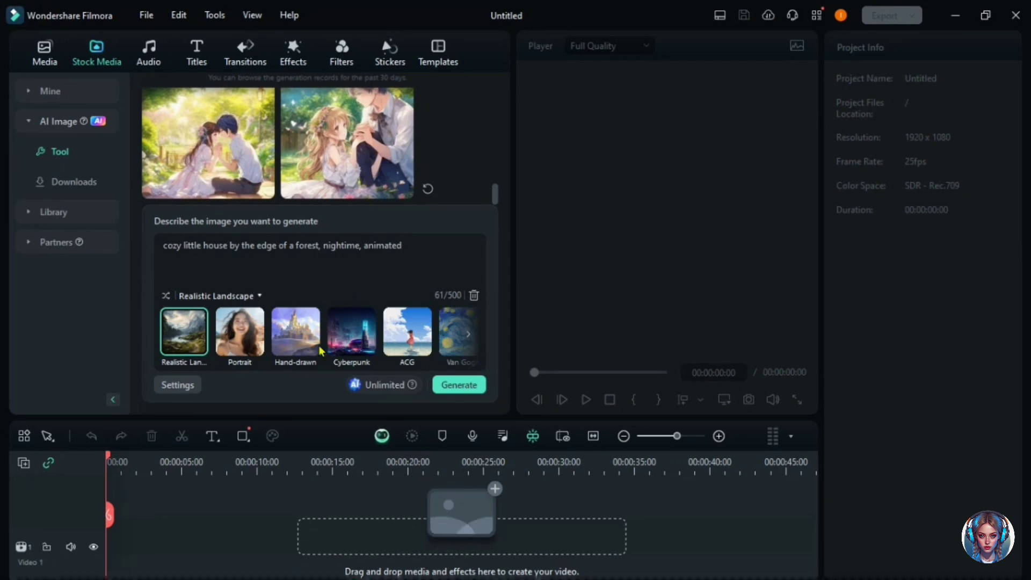
Step: Choose the ACG style for the house description and generate the images
{"action": "left_click", "coordinate": [299, 333]}
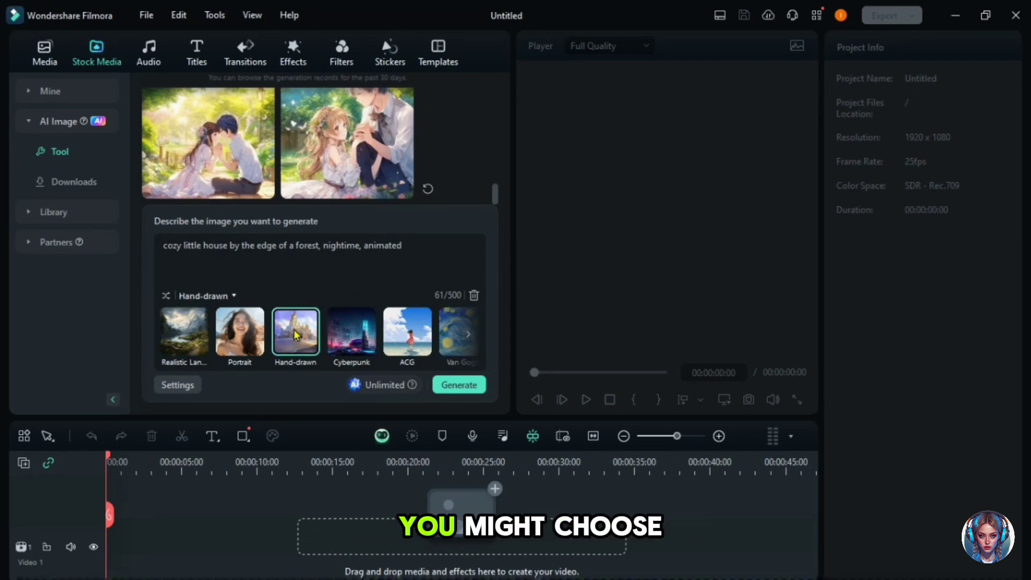
{"action": "left_click", "coordinate": [416, 343]}
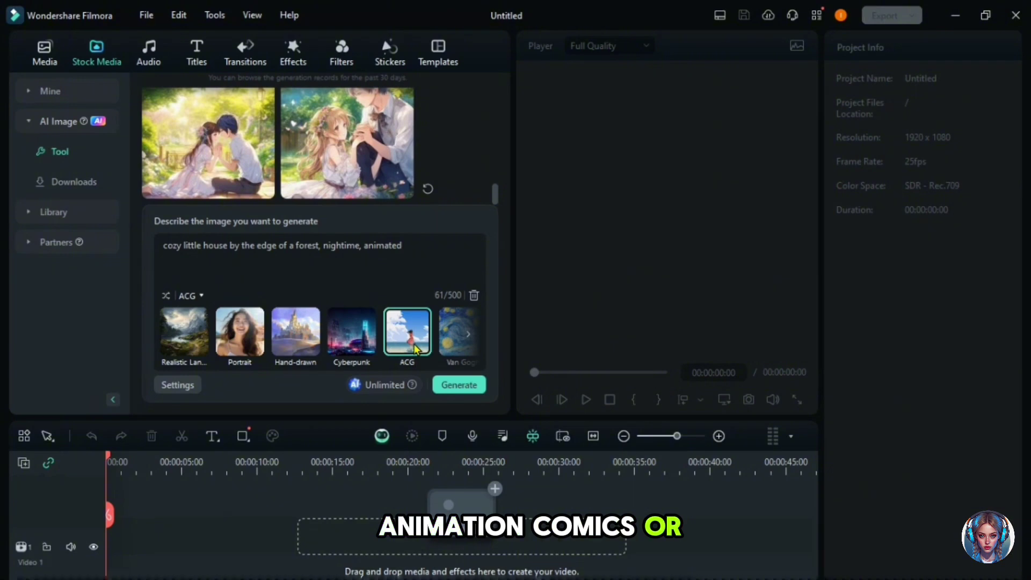
{"action": "left_click", "coordinate": [460, 385]}
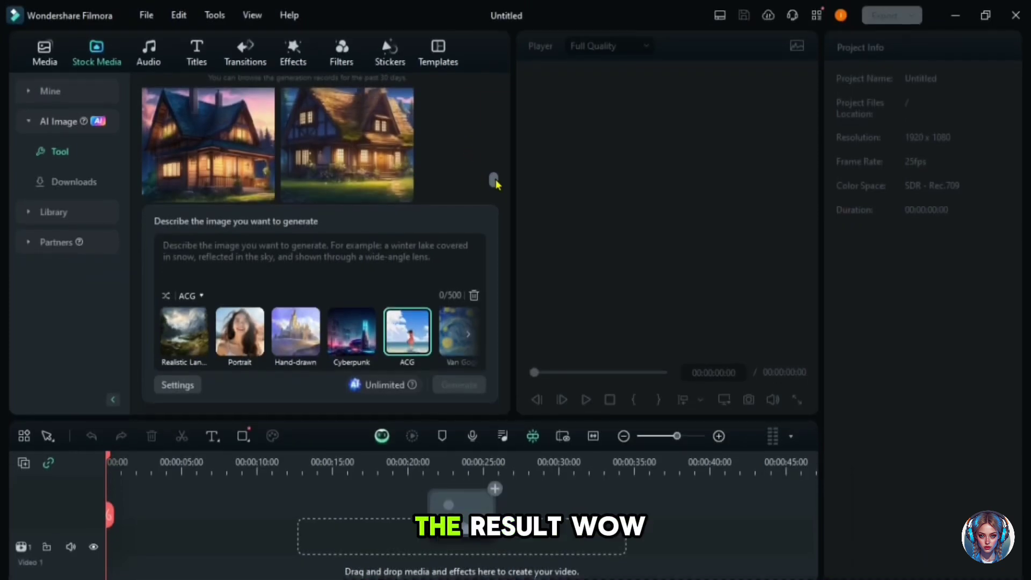
Step: Examine the generated house images and preview several of them in the player
{"action": "scroll", "coordinate": [496, 183], "scroll_direction": "down", "scroll_amount": 3}
{"action": "scroll", "coordinate": [497, 180], "scroll_direction": "up", "scroll_amount": 3}
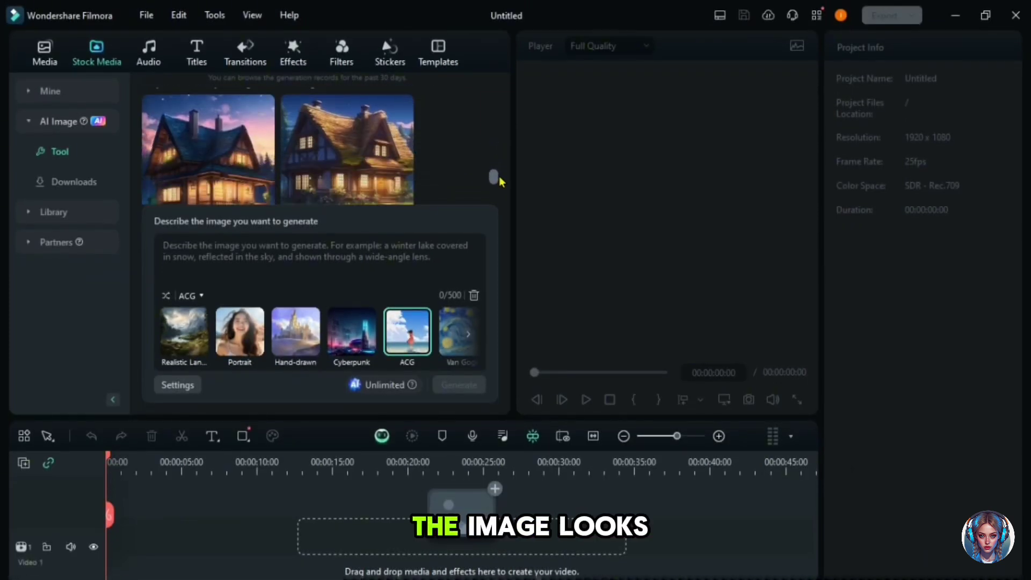
{"action": "scroll", "coordinate": [500, 178], "scroll_direction": "down", "scroll_amount": 3}
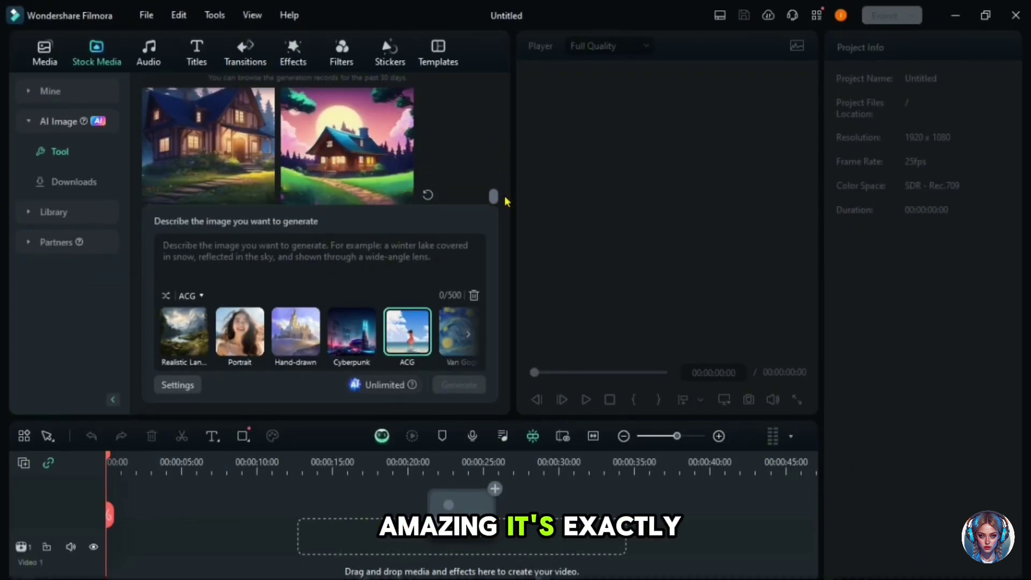
{"action": "scroll", "coordinate": [508, 202], "scroll_direction": "up", "scroll_amount": 3}
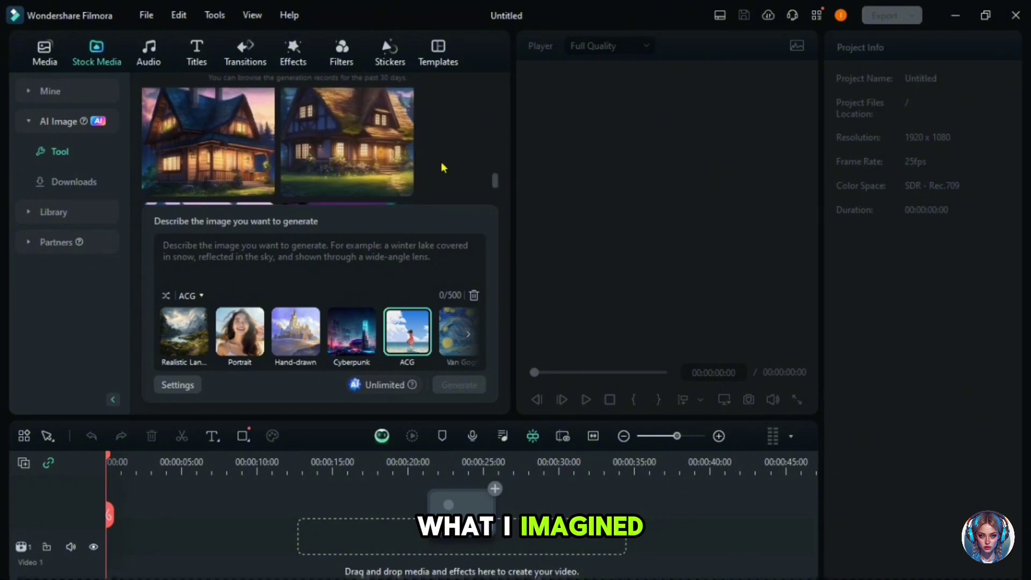
{"action": "left_click", "coordinate": [223, 142]}
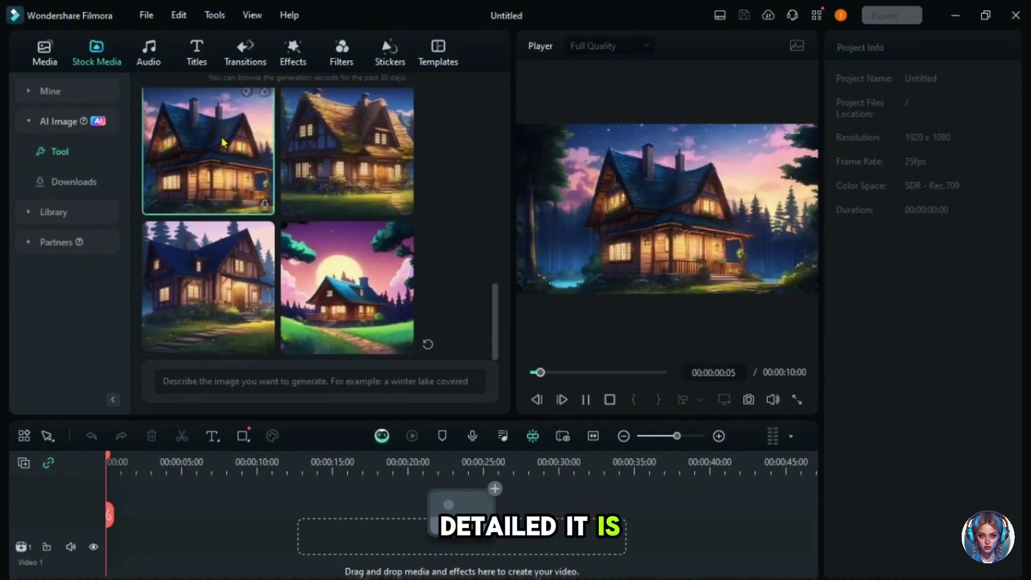
{"action": "left_click", "coordinate": [349, 156]}
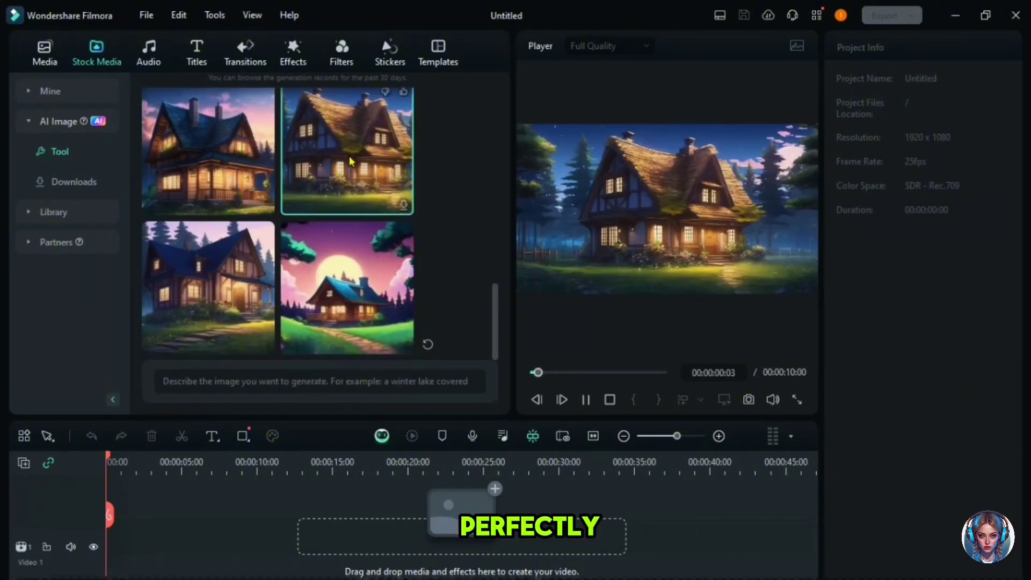
{"action": "left_click", "coordinate": [214, 284]}
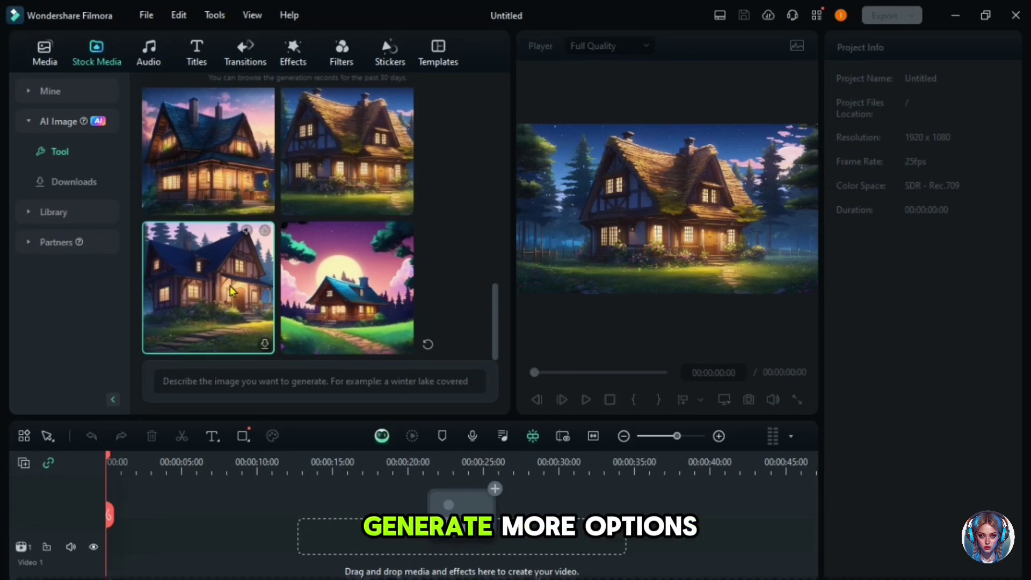
Step: Download the moonlit cottage image and the house with the blue roof and porch, adding them to the timeline in that order
{"action": "left_click", "coordinate": [344, 285]}
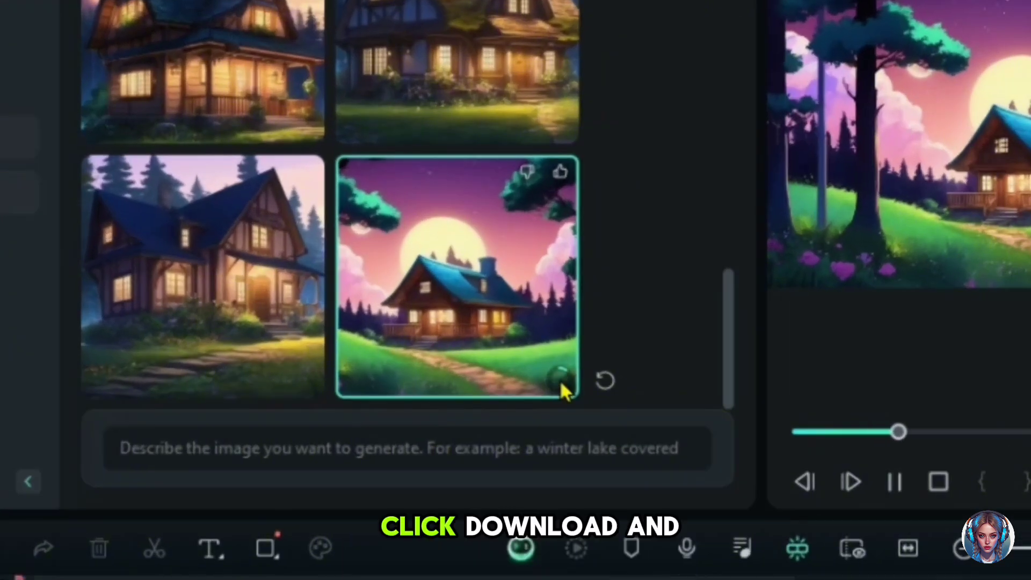
{"action": "left_click", "coordinate": [404, 345]}
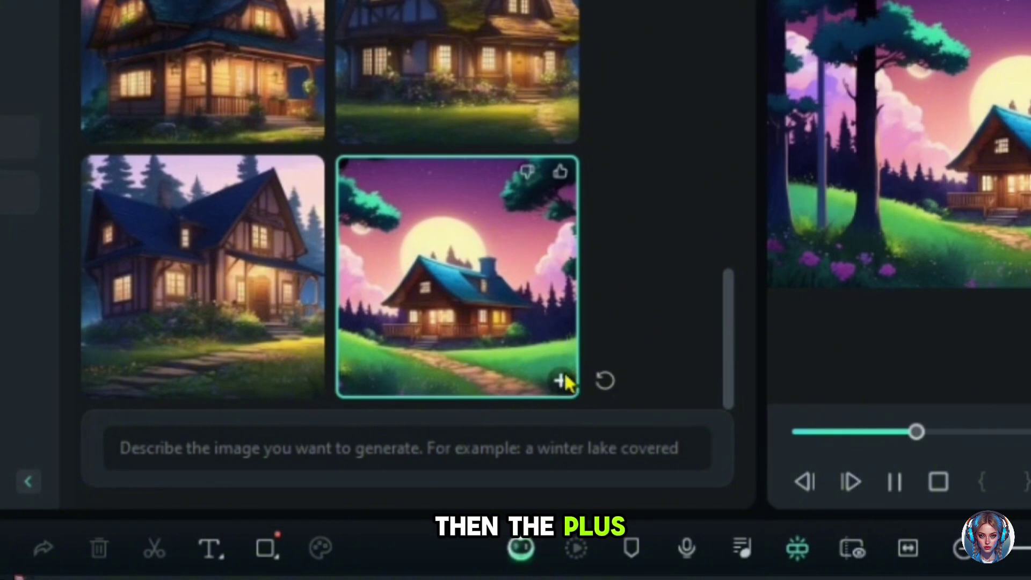
{"action": "left_click", "coordinate": [561, 382]}
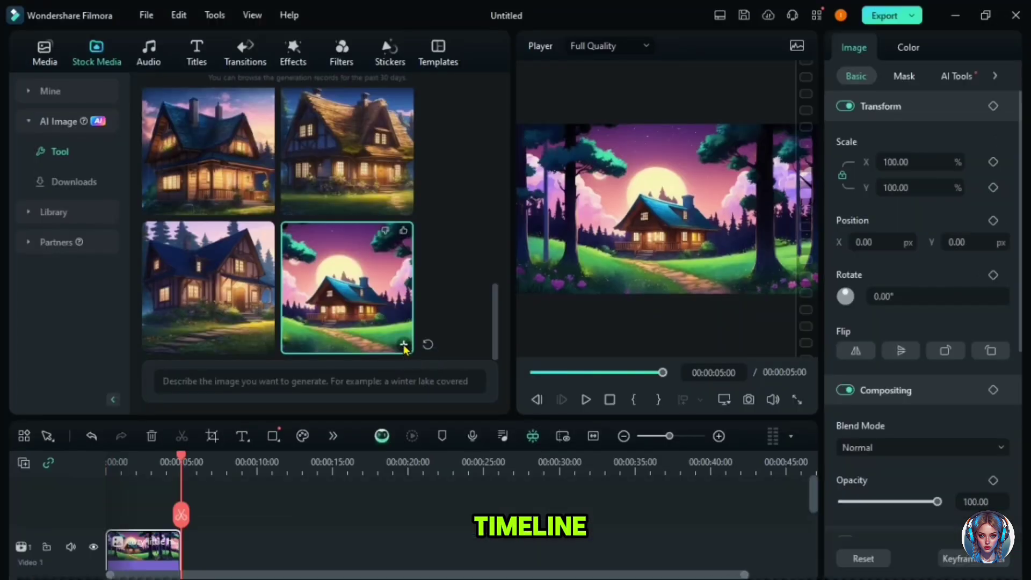
{"action": "left_click", "coordinate": [226, 183]}
{"action": "left_click", "coordinate": [264, 205]}
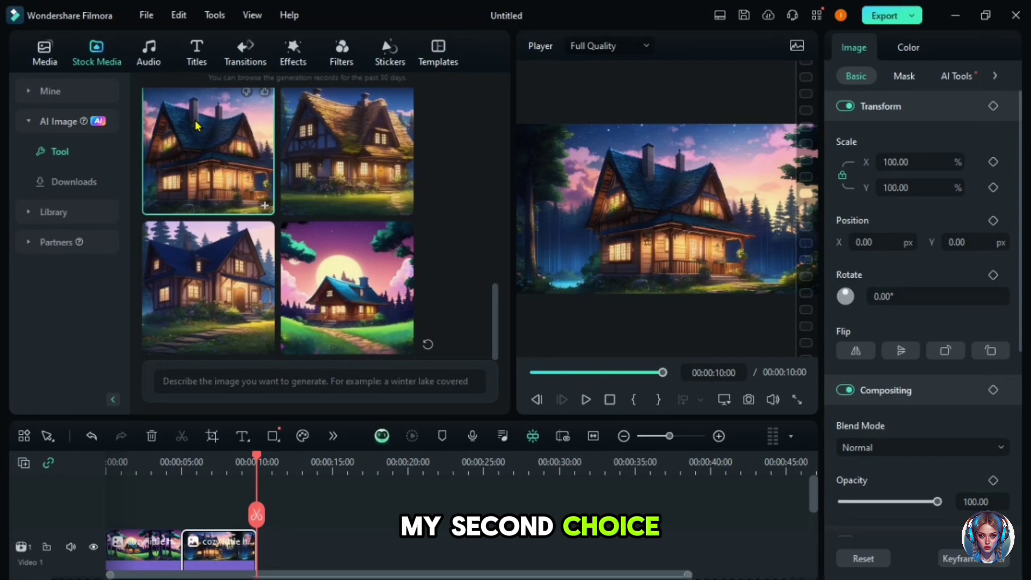
Step: Save a snapshot of the moonlit cottage clip at 00:00:03:12 to the project media and select the second timeline clip
{"action": "left_click", "coordinate": [159, 479]}
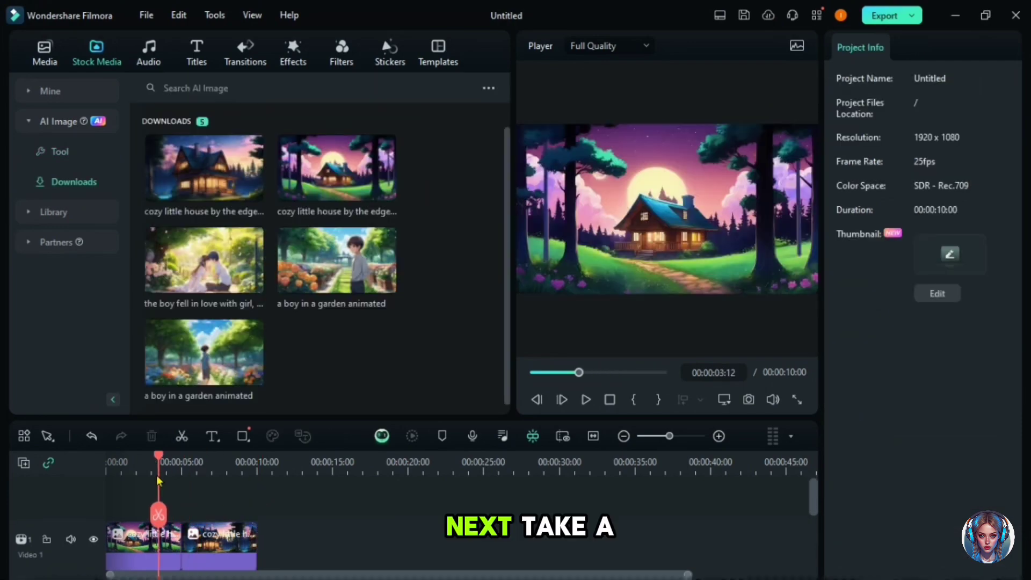
{"action": "left_click", "coordinate": [151, 553]}
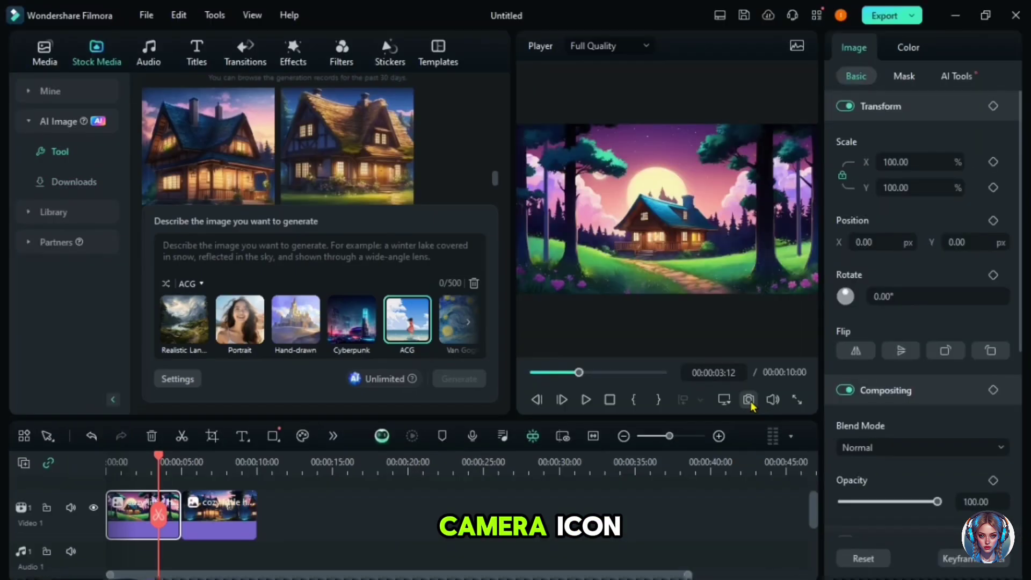
{"action": "left_click", "coordinate": [682, 380]}
{"action": "left_click", "coordinate": [587, 323]}
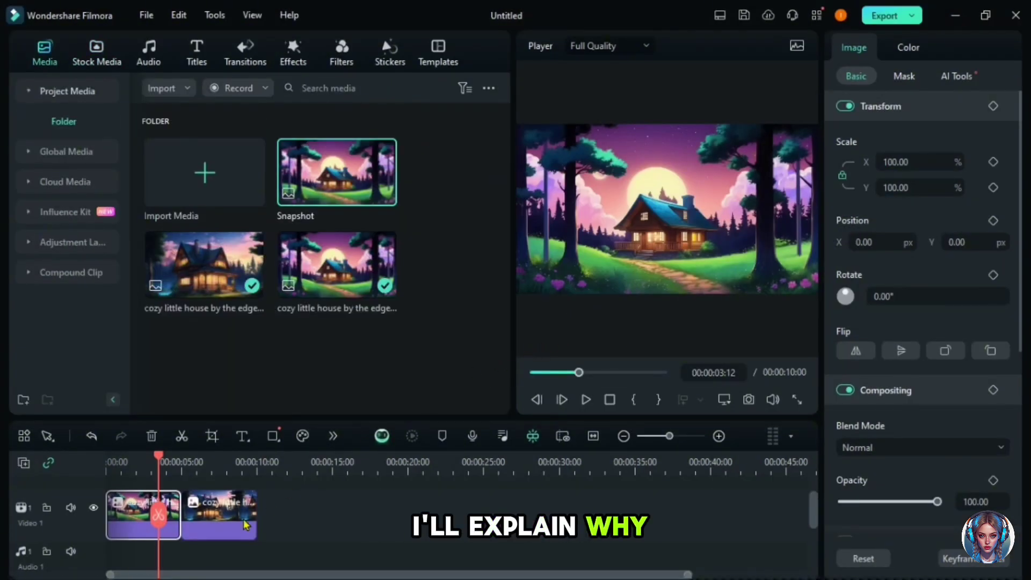
{"action": "left_click", "coordinate": [270, 507]}
{"action": "scroll", "coordinate": [225, 499], "scroll_direction": "up", "scroll_amount": 2}
{"action": "left_click", "coordinate": [217, 545]}
Step: From the story's next passage, generate ACG images of "boy named Max, 10 years old boy sitting in a room of a house" with brown hair and blue eyes
{"action": "left_click_drag", "start_coordinate": [646, 177], "coordinate": [415, 200]}
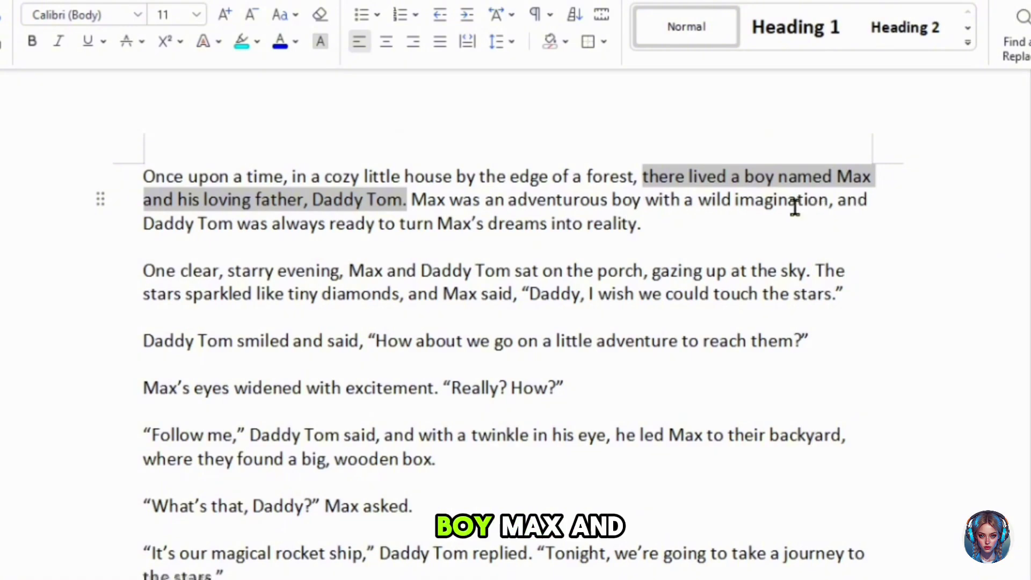
{"action": "left_click", "coordinate": [684, 180]}
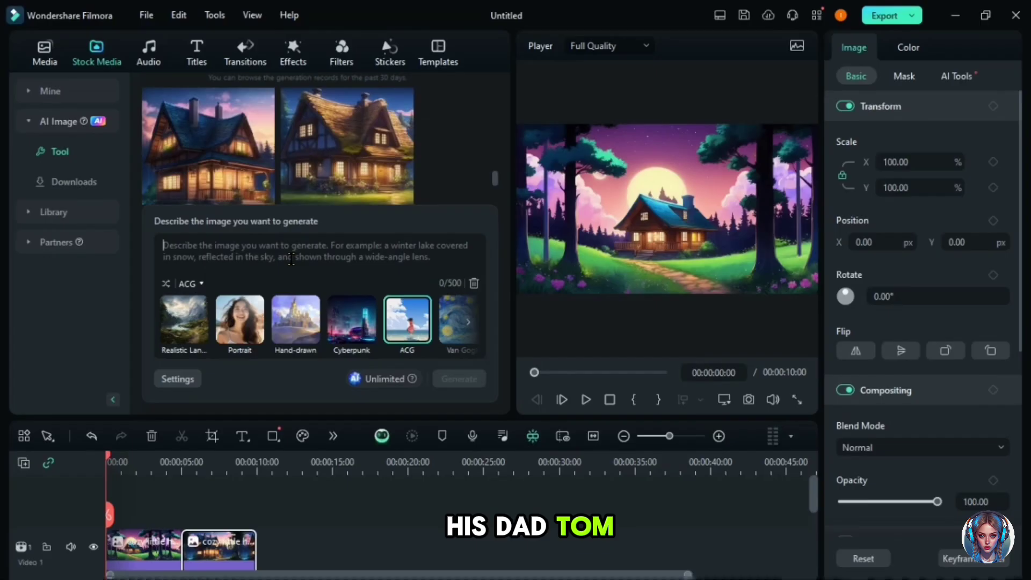
{"action": "type", "text": "boy named Max"}
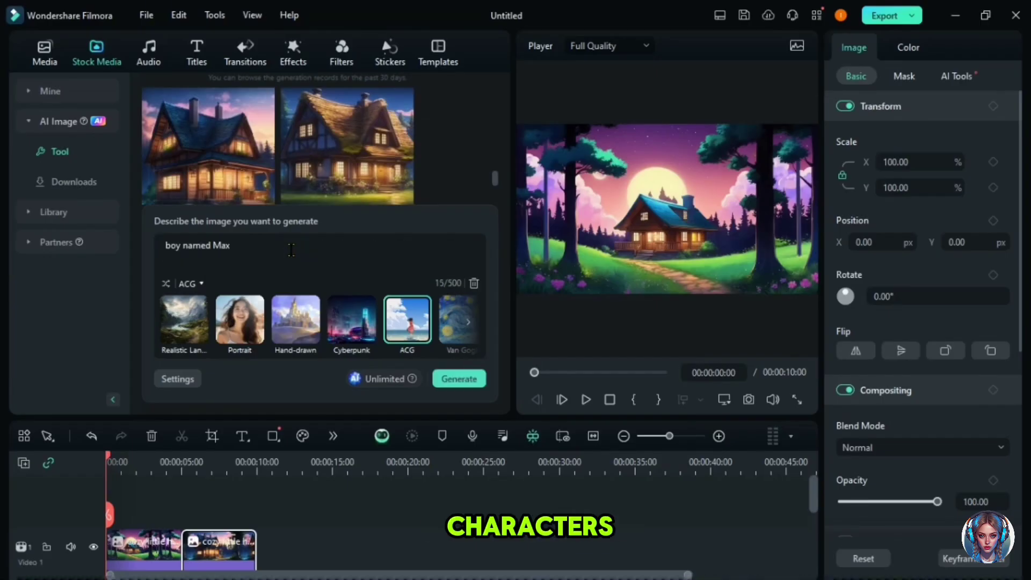
{"action": "type", "text": ", 10 years old sittin"}
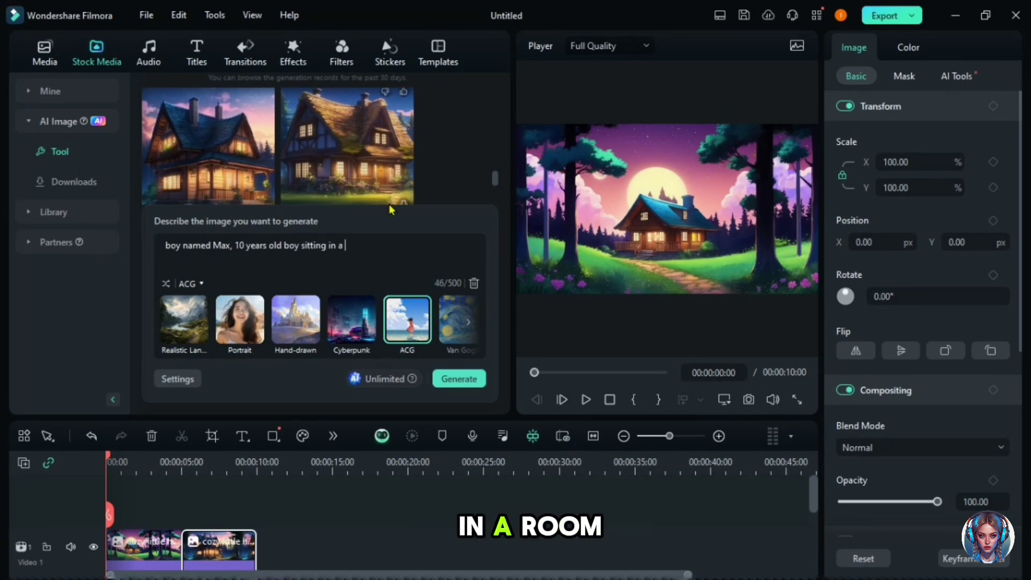
{"action": "type", "text": " a houseblue eyes"}
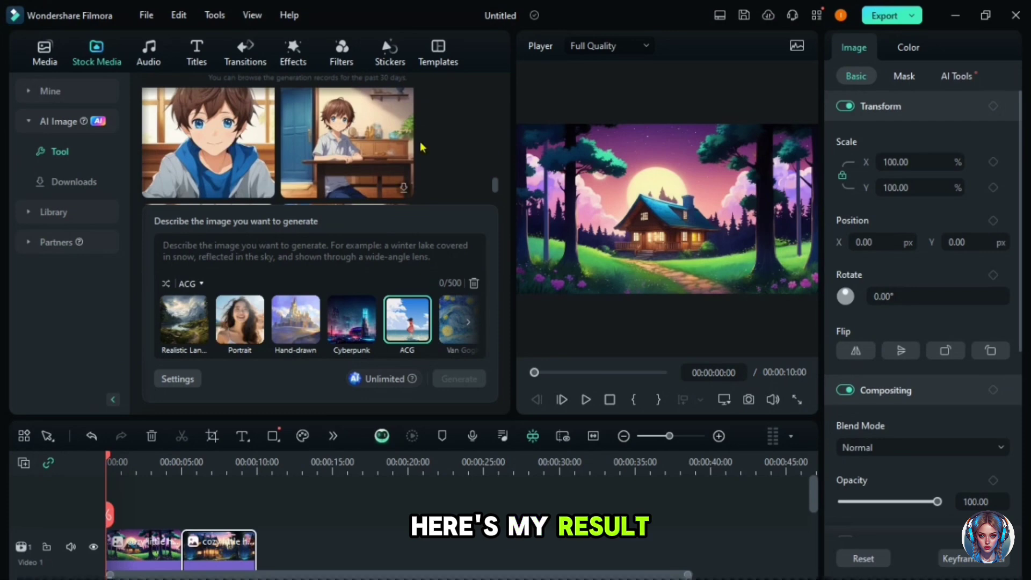
Step: Preview the generated close-up of the boy in the blue hood and save a snapshot of it
{"action": "left_click", "coordinate": [214, 152]}
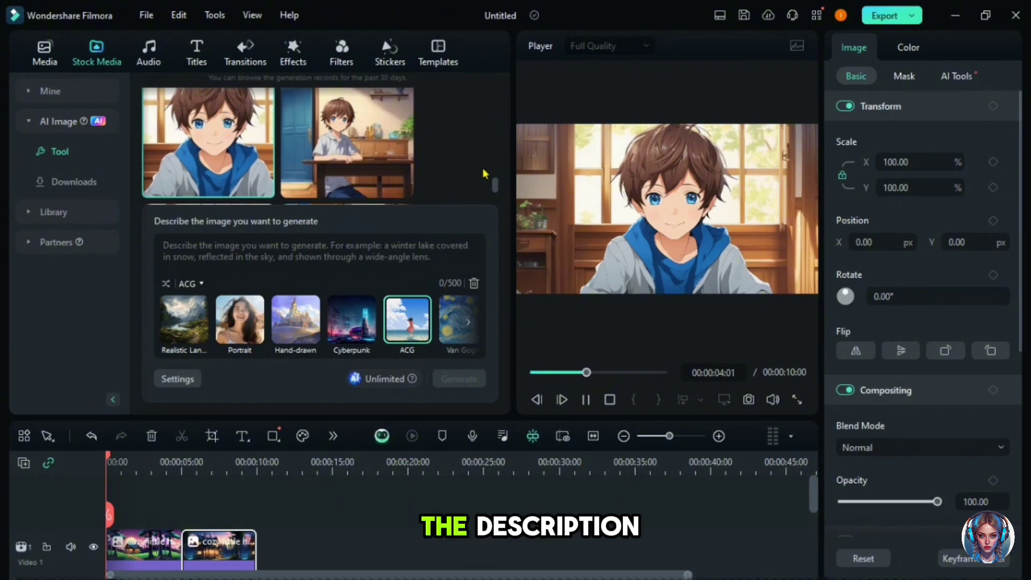
{"action": "scroll", "coordinate": [478, 166], "scroll_direction": "down", "scroll_amount": 1}
{"action": "left_click", "coordinate": [749, 400]}
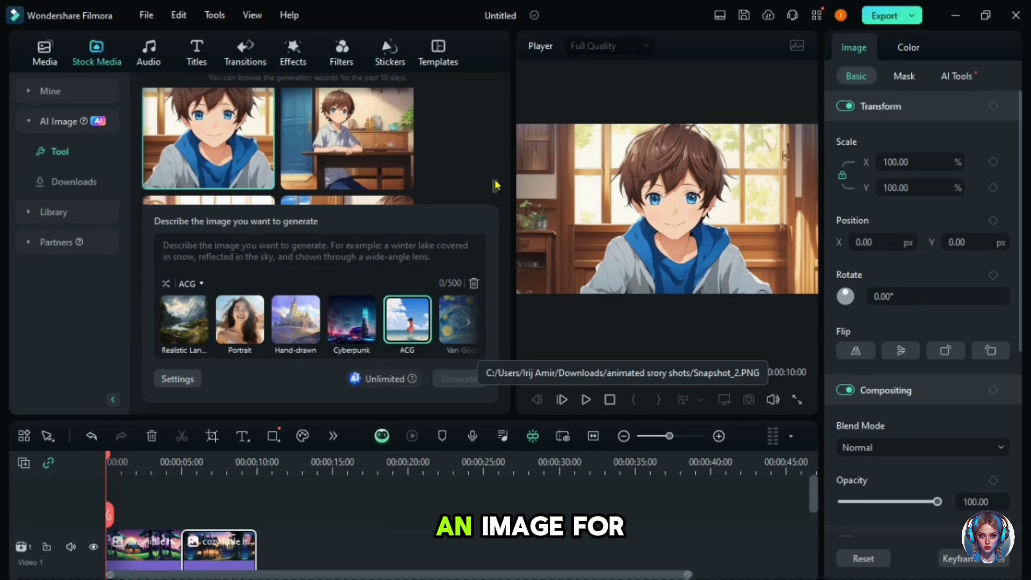
Step: Generate ACG images of 30-year-old dad Tom sitting in a room, with light brown hair and blue eyes, and snapshot the blue-shirted close-up beside the bookshelf
{"action": "type", "text": "a dad named tom"}
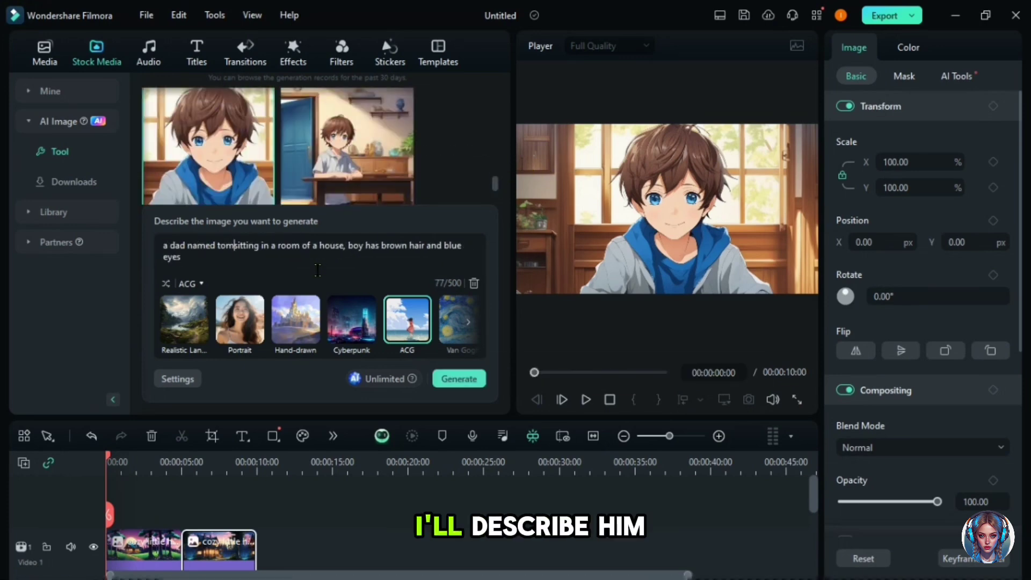
{"action": "type", "text": " 30 years old,"}
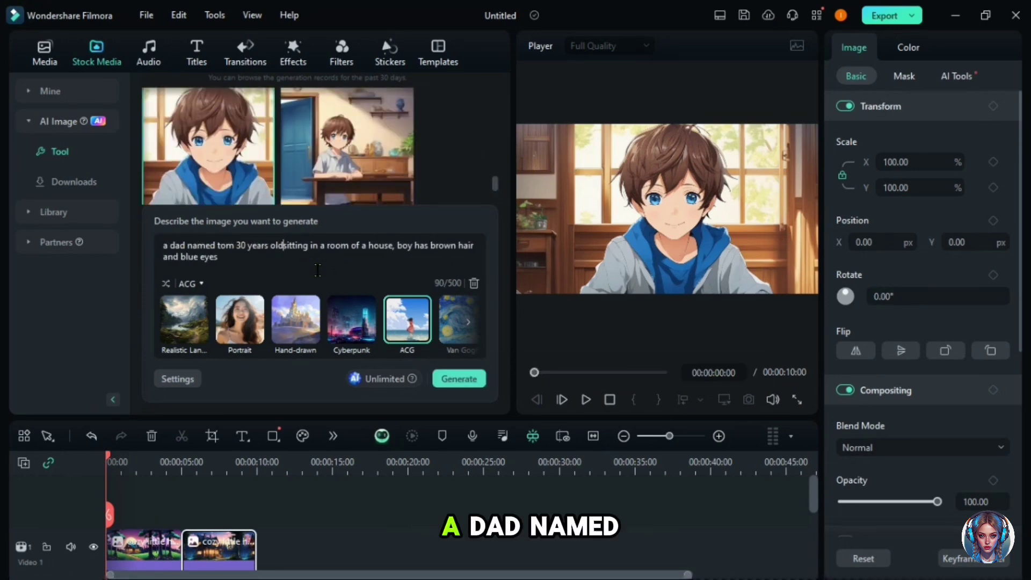
{"action": "double_click", "coordinate": [411, 247]}
{"action": "type", "text": "dad"}
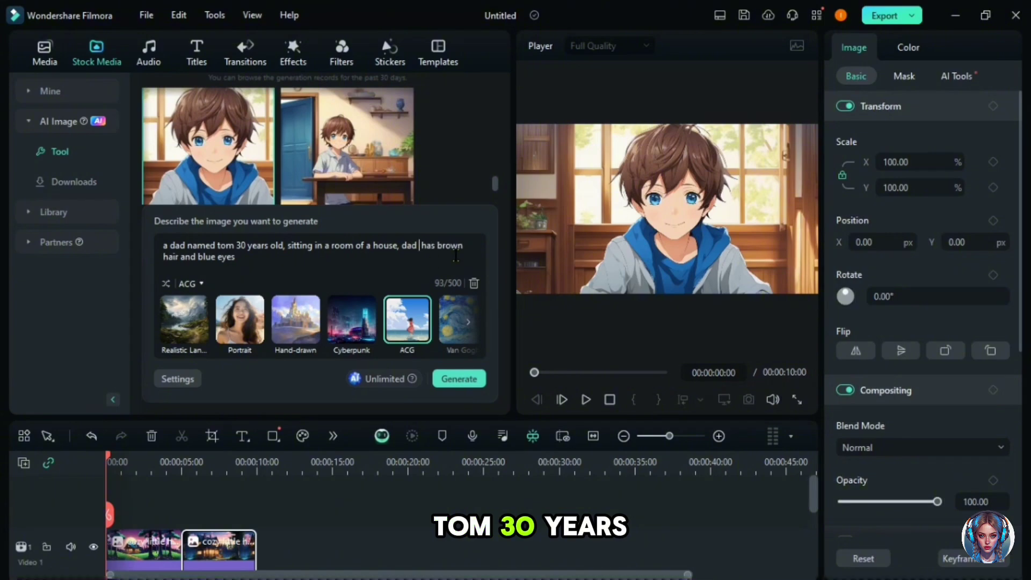
{"action": "double_click", "coordinate": [450, 245]}
{"action": "type", "text": "light brown"}
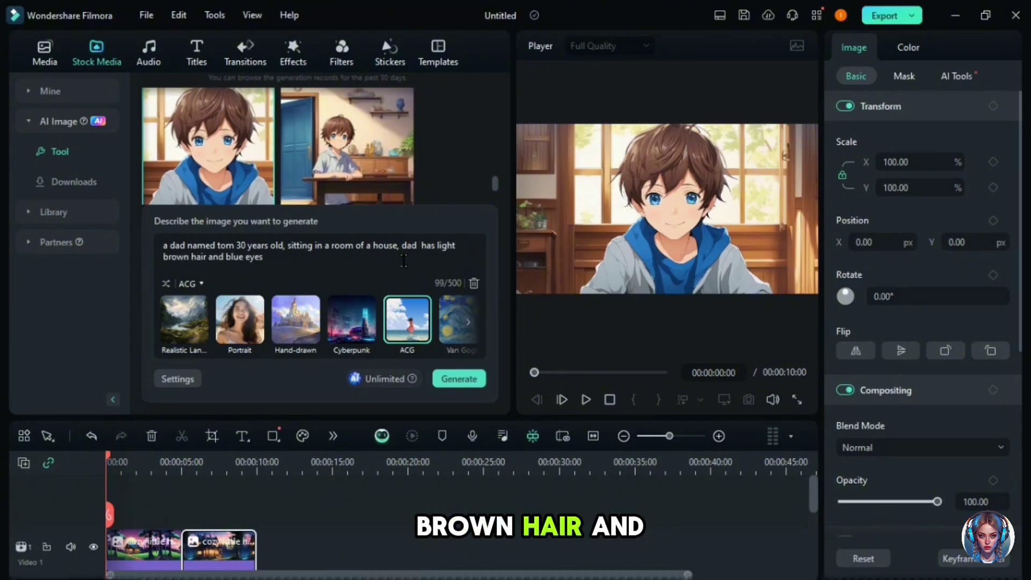
{"action": "left_click", "coordinate": [458, 379]}
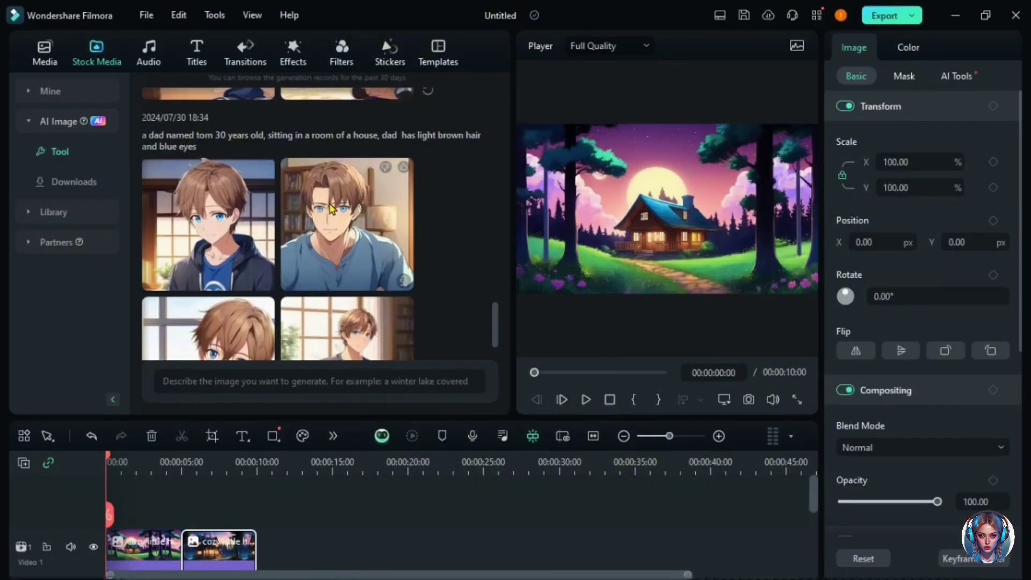
{"action": "left_click", "coordinate": [332, 207]}
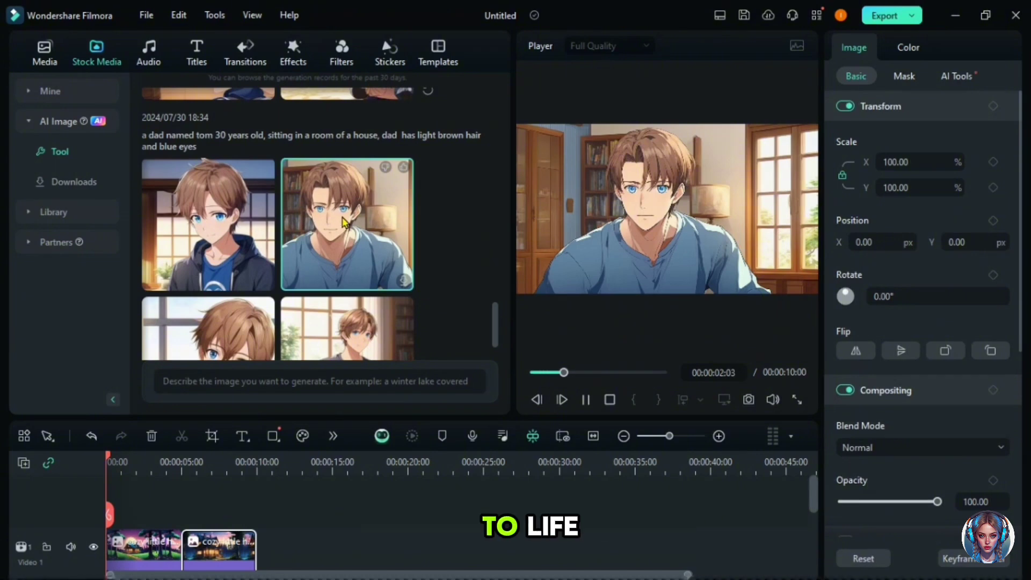
{"action": "left_click", "coordinate": [748, 399]}
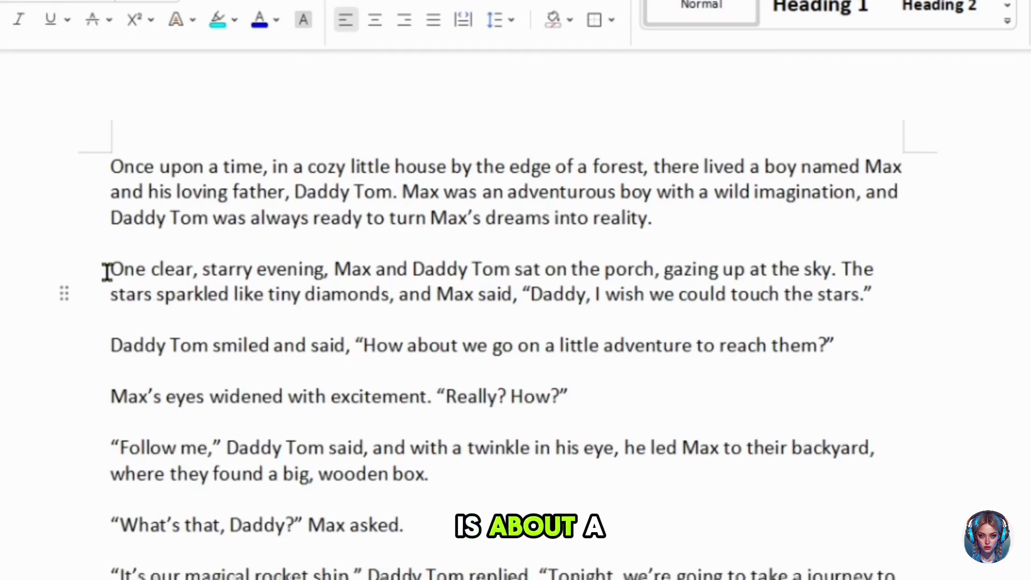
Step: From the story's second paragraph, generate ACG images of a beautiful starry evening and snapshot the wooden porch overlooking the valley
{"action": "left_click_drag", "start_coordinate": [107, 270], "coordinate": [323, 268]}
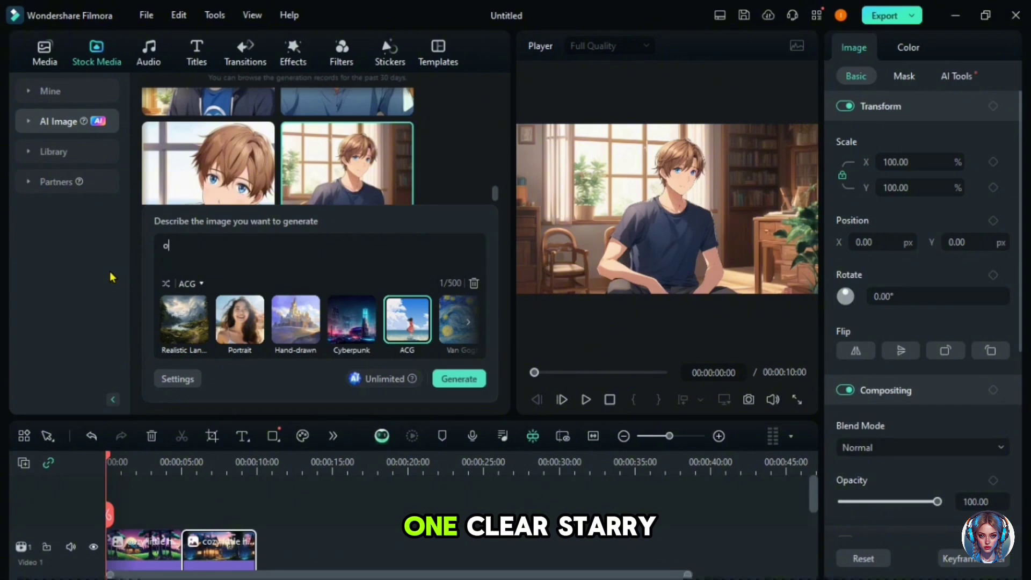
{"action": "type", "text": "me starry evening, starry sky beaytiful"}
{"action": "left_click", "coordinate": [459, 378]}
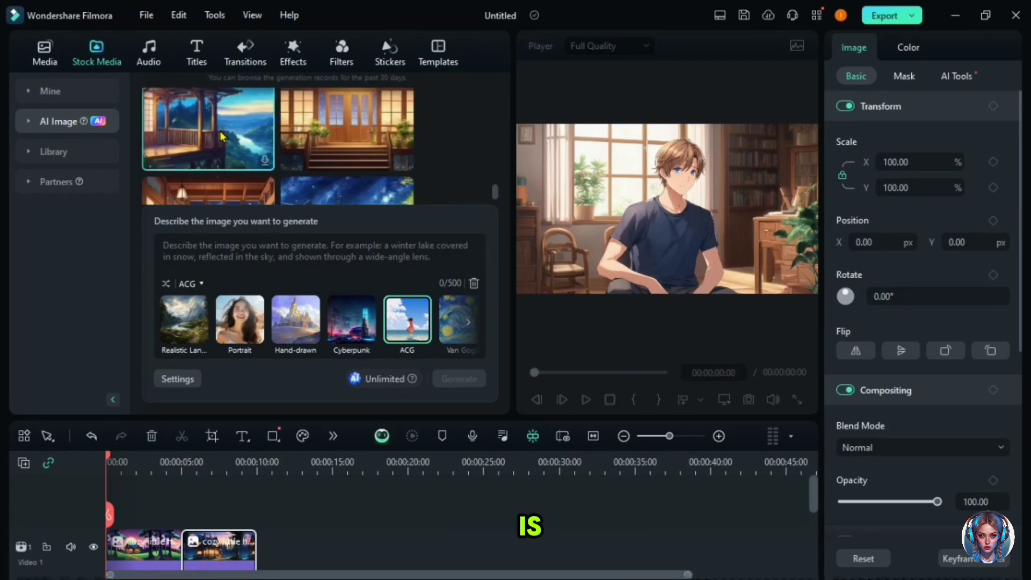
{"action": "double_click", "coordinate": [222, 137]}
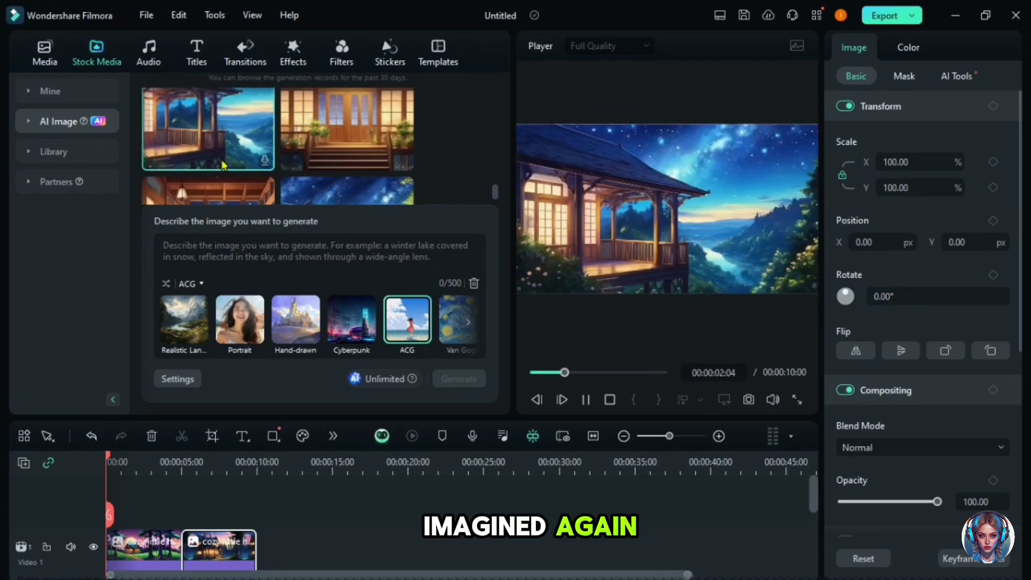
{"action": "left_click", "coordinate": [748, 400]}
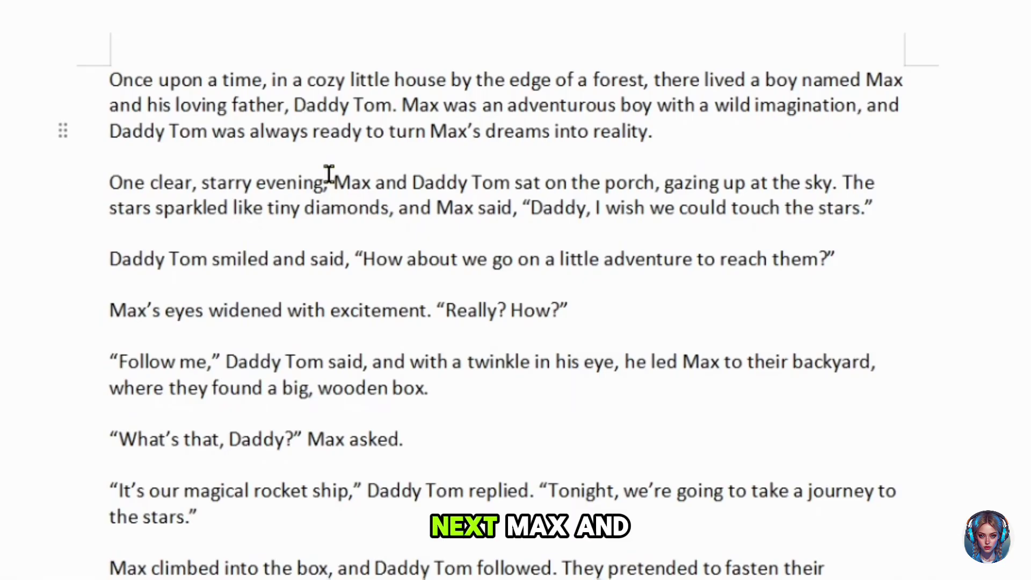
Step: Generate ACG images of 10-year-old Max and 30-year-old Daddy Tom stargazing on the porch, with hair and eye colours described, and snapshot the back view
{"action": "left_click_drag", "start_coordinate": [329, 173], "coordinate": [378, 211]}
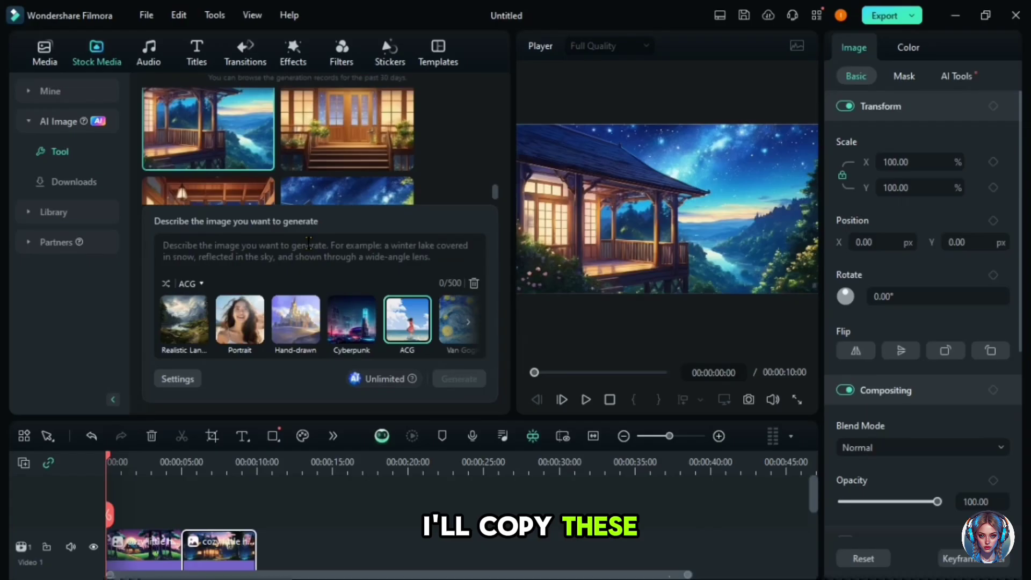
{"action": "type", "text": "Max and Daddy Tom sat on the porch, gazing up at the sky. The stars sparkled like tiny diamonds"}
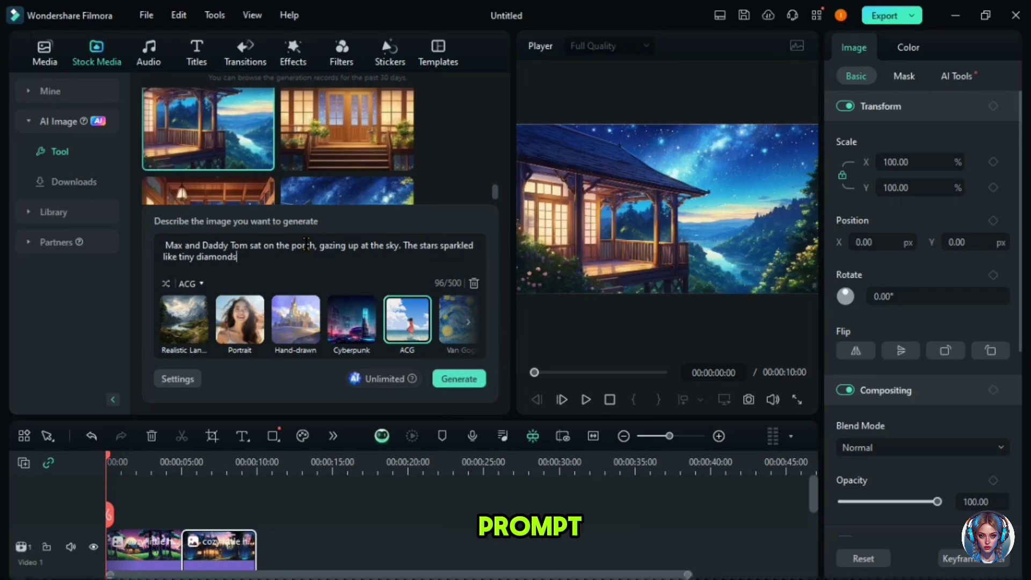
{"action": "left_click", "coordinate": [184, 245]}
{"action": "type", "text": "who is little"}
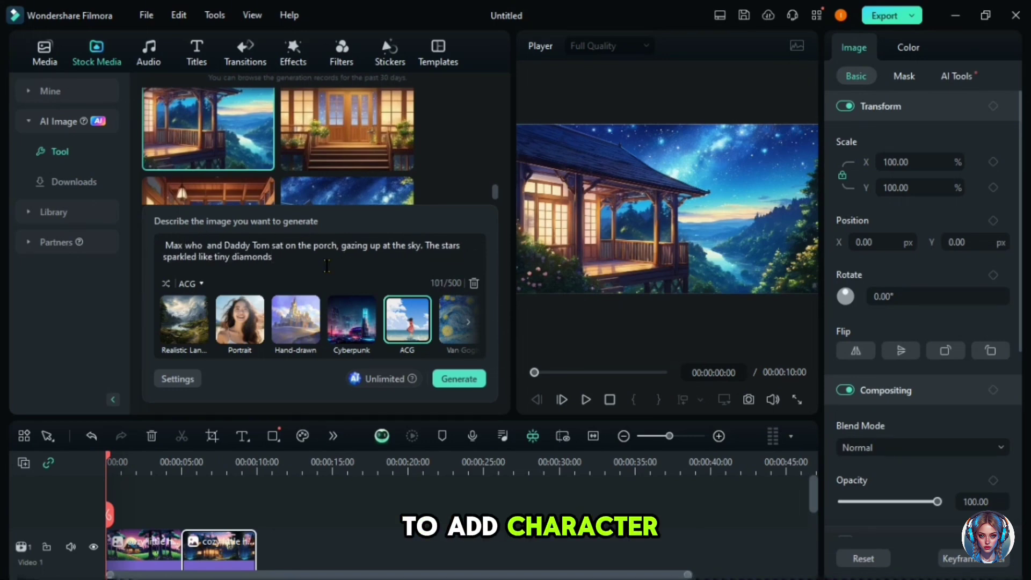
{"action": "type", "text": " 10 years old boy with brown hair"}
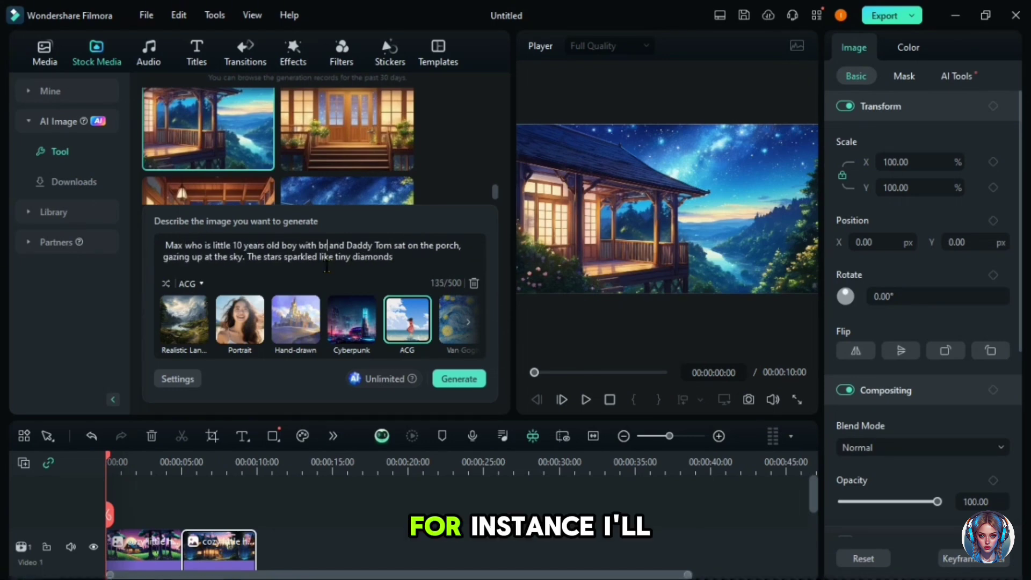
{"action": "type", "text": " blue eyes and Daddy Tom who is 30 years old withh"}
{"action": "key", "text": "BackSpace"}
{"action": "type", "text": "blue eyes and light"}
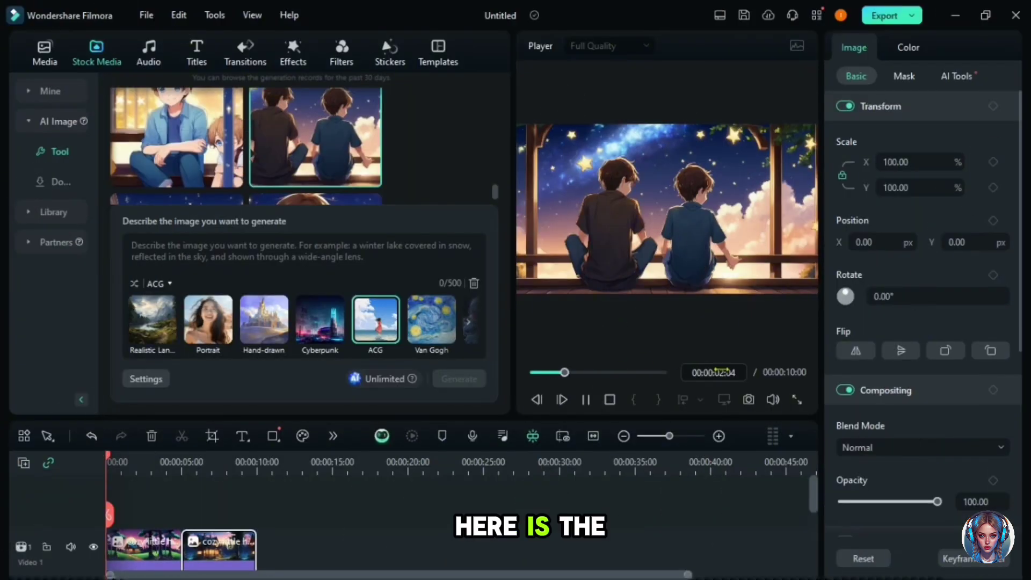
{"action": "left_click", "coordinate": [749, 401]}
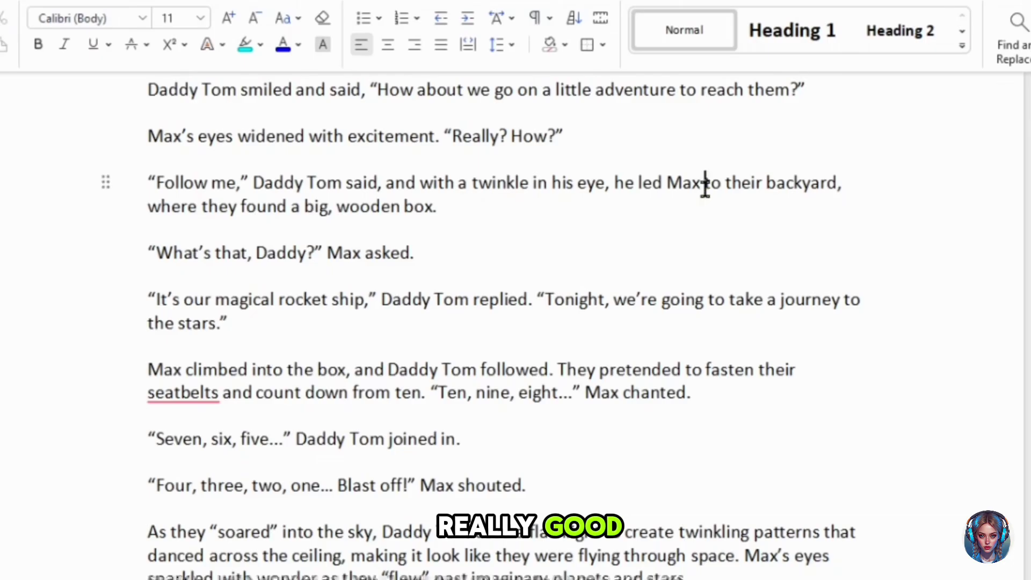
Step: From the story's backyard passage, generate ACG images including a brown-haired 30-year-old dad and a big wooden box, and snapshot the pair leaning over it
{"action": "left_click_drag", "start_coordinate": [705, 184], "coordinate": [534, 226]}
{"action": "right_click", "coordinate": [768, 203]}
{"action": "right_click", "coordinate": [749, 193]}
{"action": "left_click", "coordinate": [794, 209]}
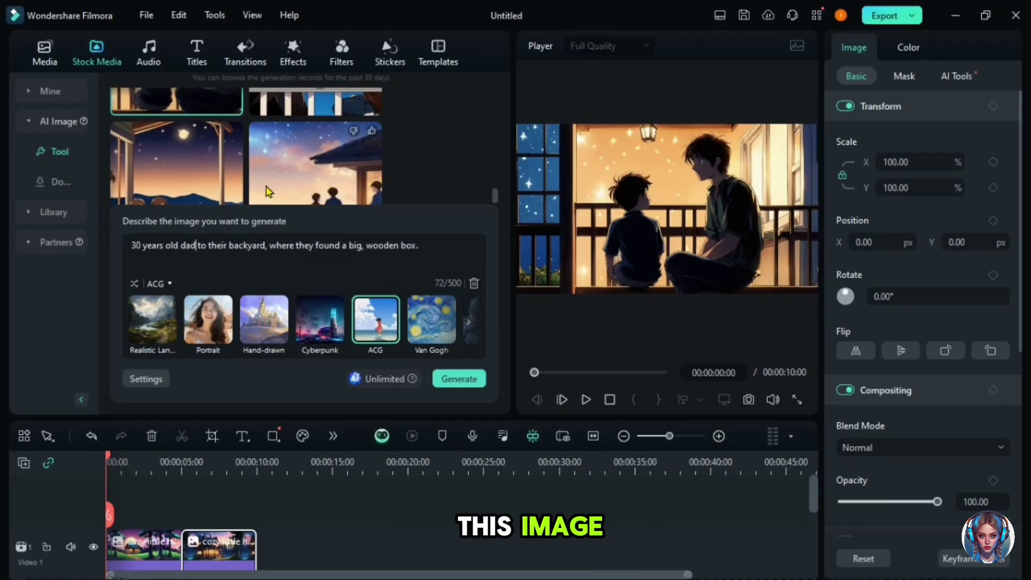
{"action": "type", "text": "with brwn hair"}
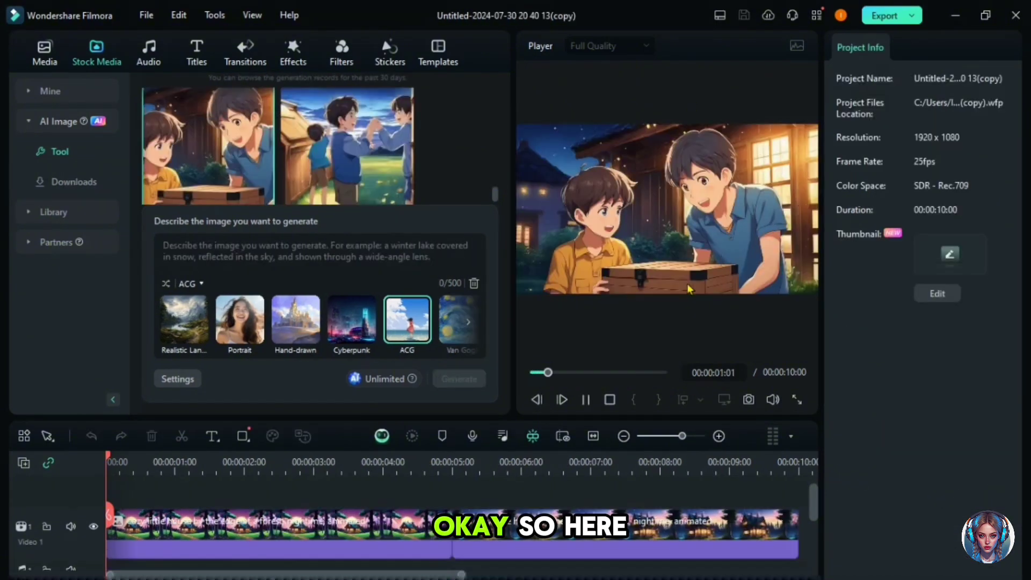
{"action": "left_click", "coordinate": [749, 400]}
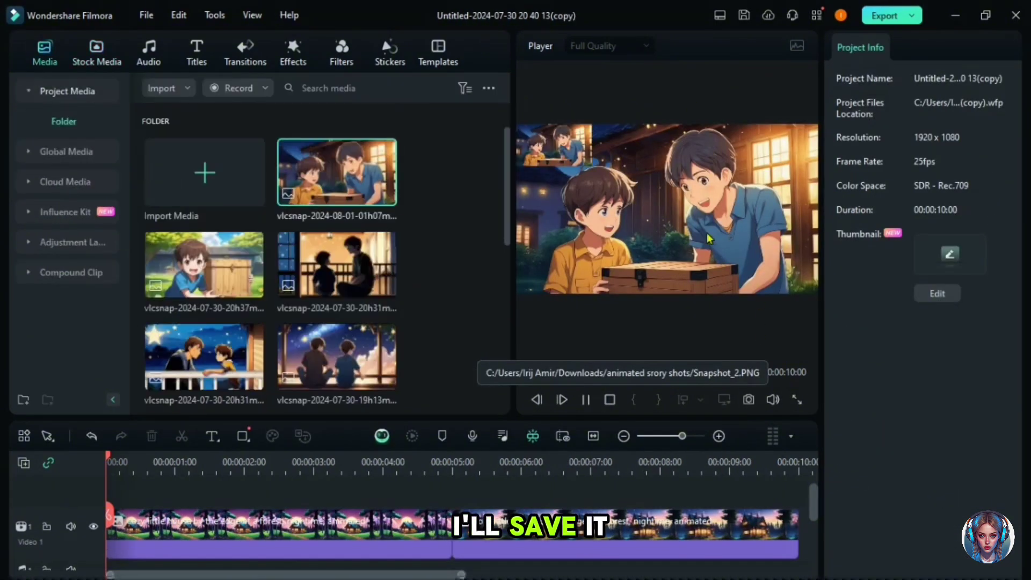
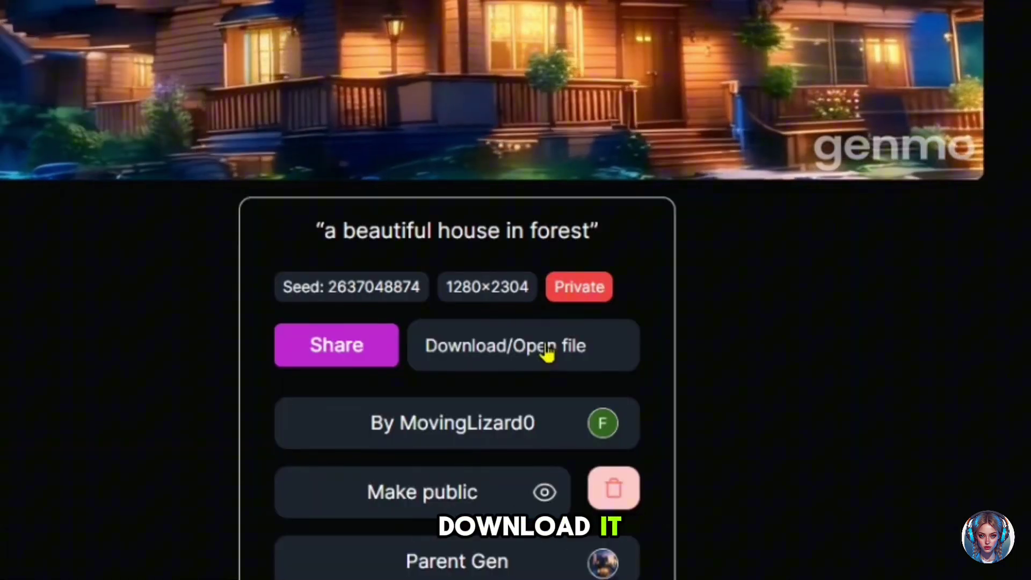
Step: In Genmo, download the "a beautiful house in forest" video and submit the boy image with the prompt "a boy sitting on the floor in front of a door"
{"action": "left_click", "coordinate": [547, 354]}
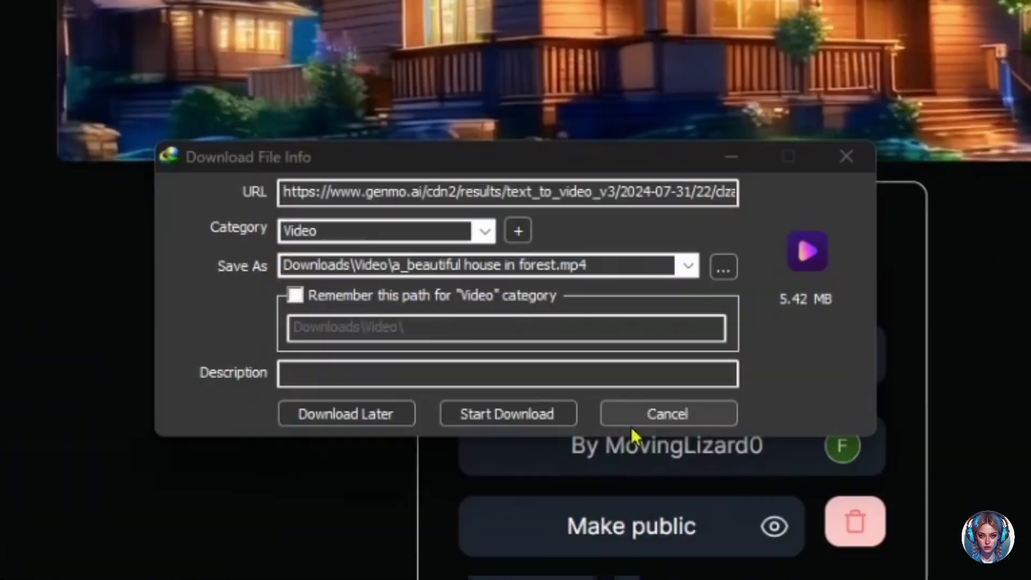
{"action": "left_click", "coordinate": [530, 418]}
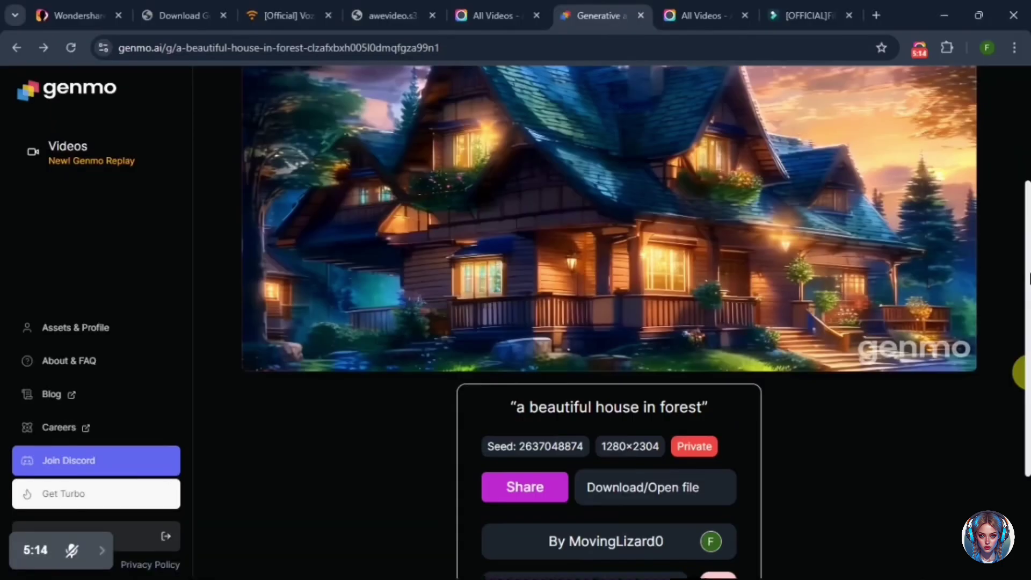
{"action": "scroll", "coordinate": [607, 300], "scroll_direction": "up", "scroll_amount": 3}
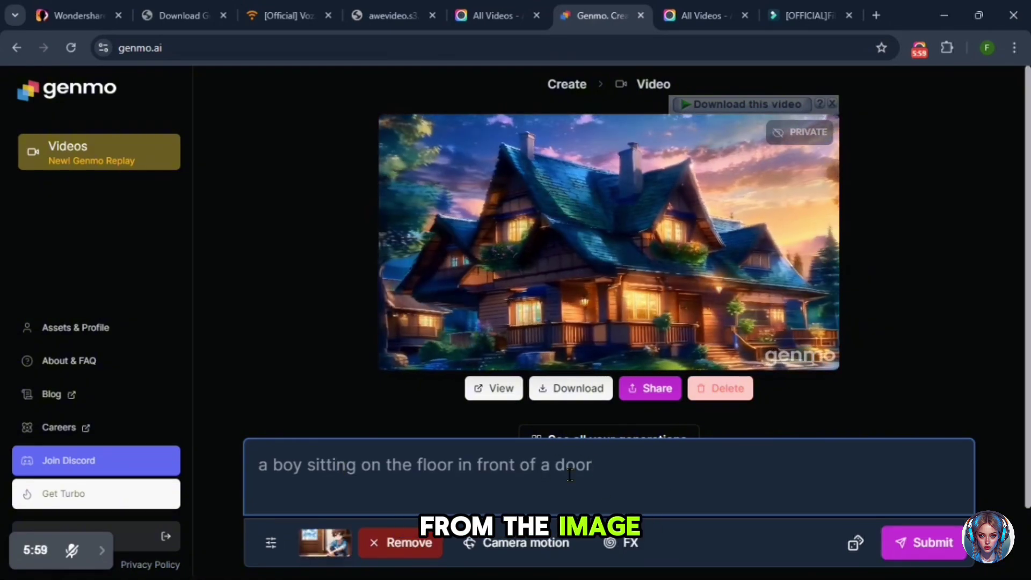
{"action": "left_click", "coordinate": [924, 542]}
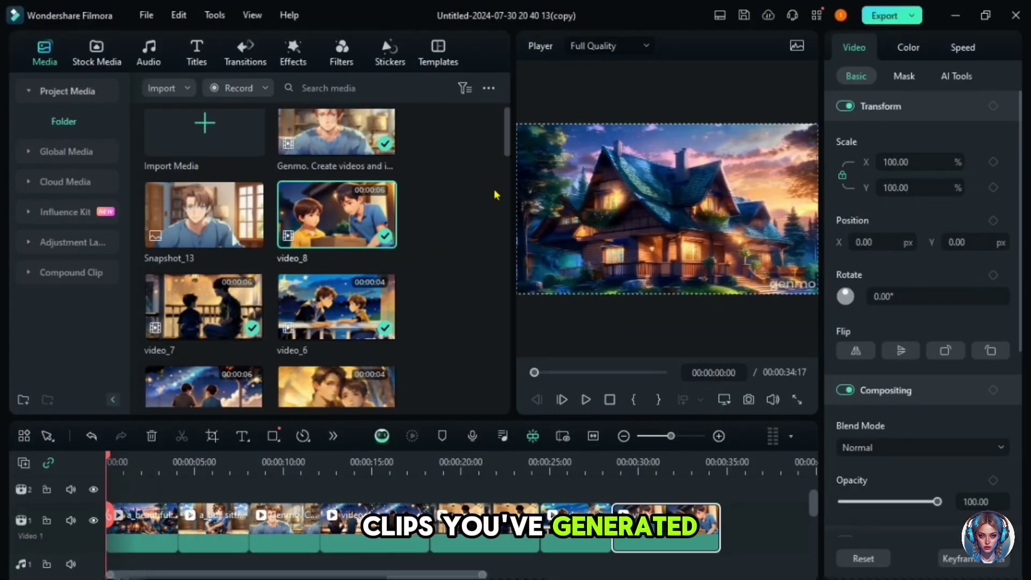
Step: Switch to Filmora and add the remaining generated video clips to the timeline after the existing ones
{"action": "left_click_drag", "start_coordinate": [337, 192], "coordinate": [704, 447]}
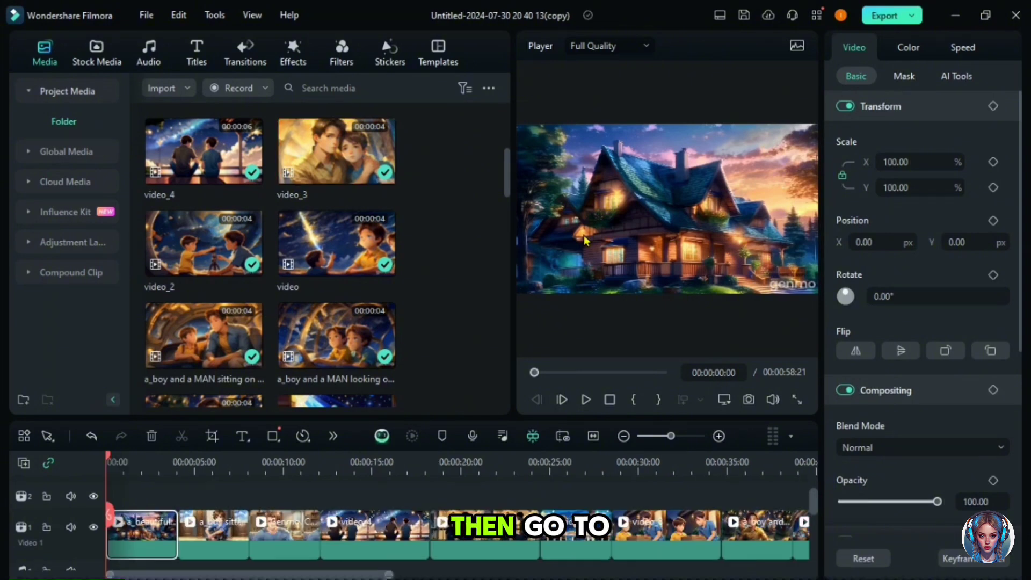
Step: Download the Comic Subtitle 02 template from the subtitle titles and place it at the start of the timeline above the video clips
{"action": "left_click", "coordinate": [196, 53]}
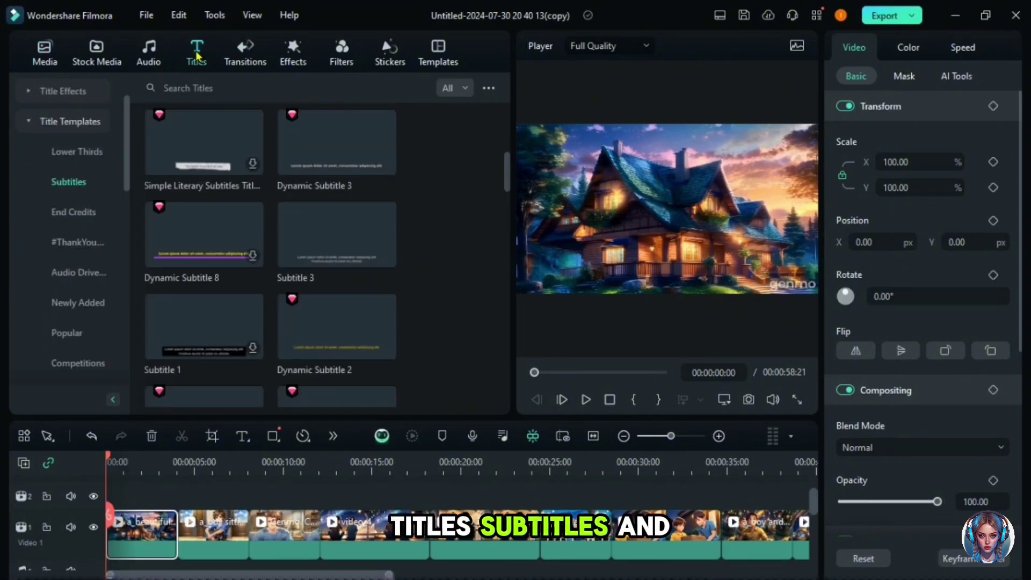
{"action": "left_click", "coordinate": [69, 182]}
{"action": "left_click", "coordinate": [252, 191]}
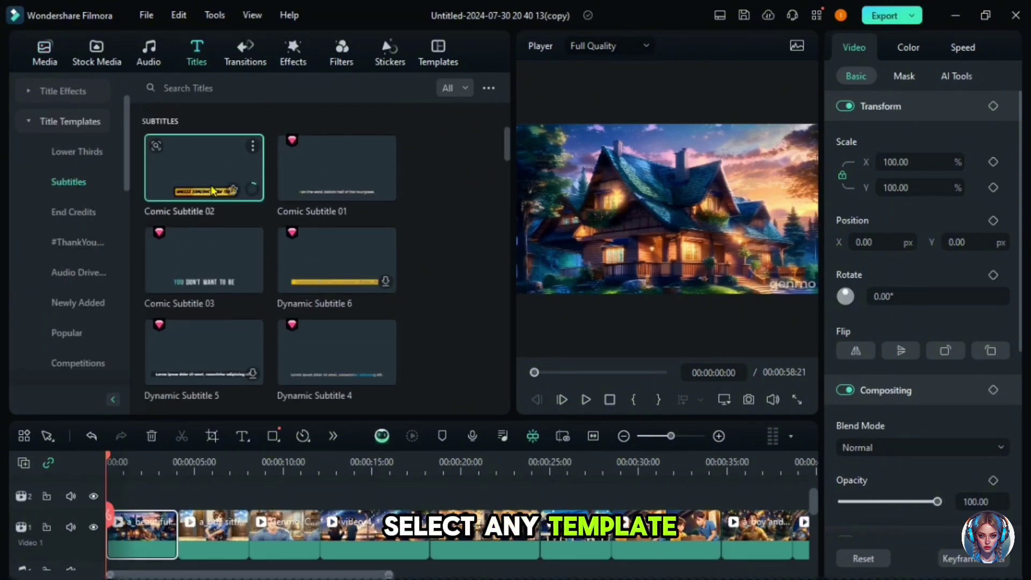
{"action": "left_click", "coordinate": [253, 190]}
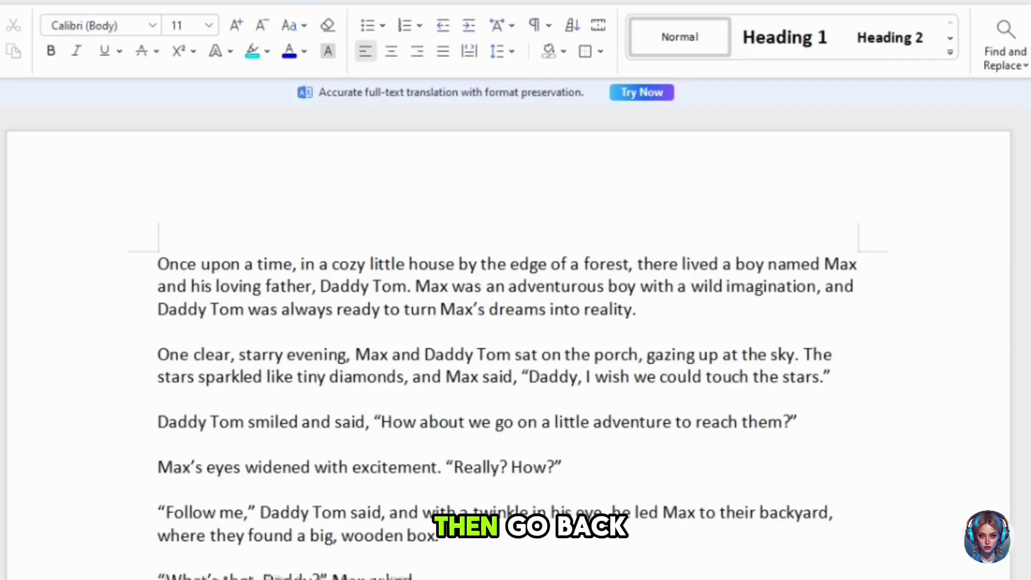
Step: Copy the entire story from the document and paste it over the subtitle's placeholder text
{"action": "key", "text": "ctrl+a"}
{"action": "scroll", "coordinate": [482, 328], "scroll_direction": "down", "scroll_amount": 15}
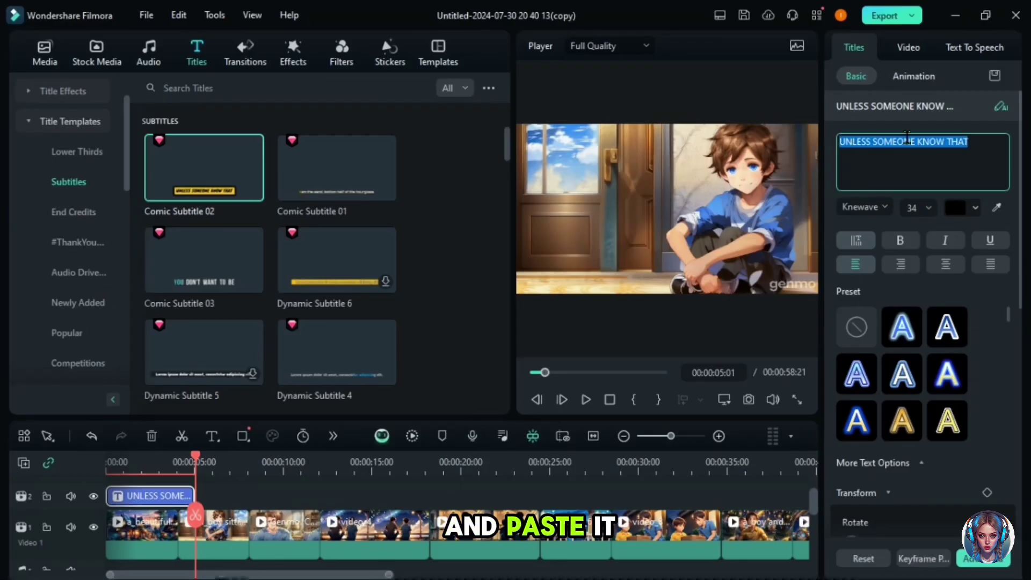
{"action": "right_click", "coordinate": [844, 139]}
{"action": "left_click", "coordinate": [937, 188]}
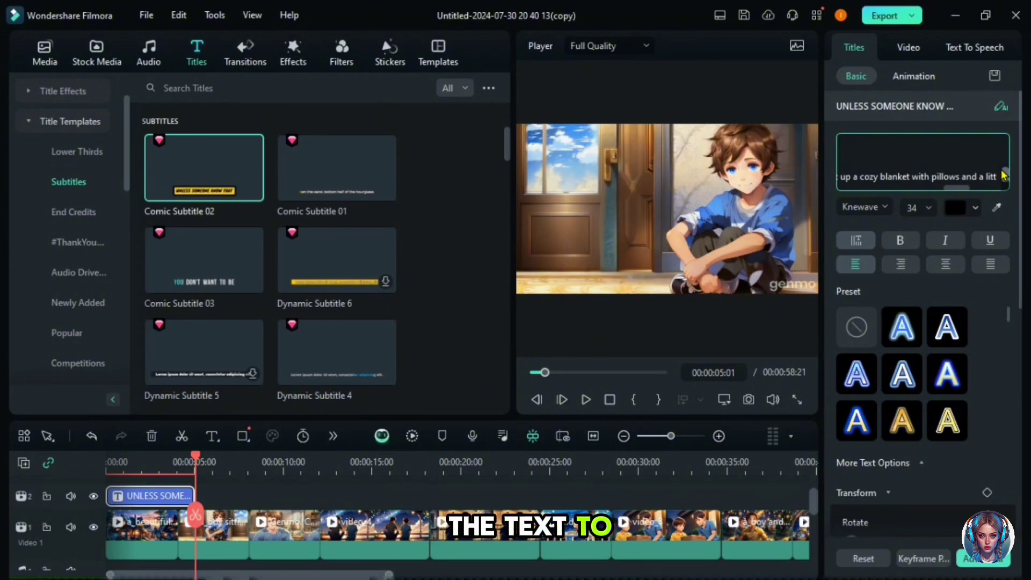
Step: Generate an English (US) text-to-speech voiceover from the story text using the Myriam voice
{"action": "left_click", "coordinate": [974, 48]}
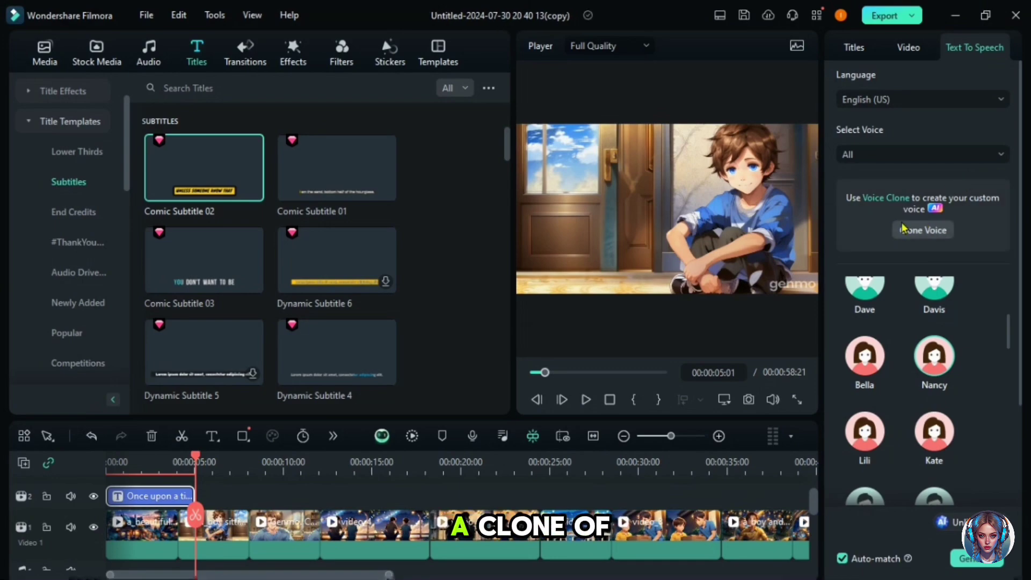
{"action": "scroll", "coordinate": [935, 231], "scroll_direction": "down", "scroll_amount": 3}
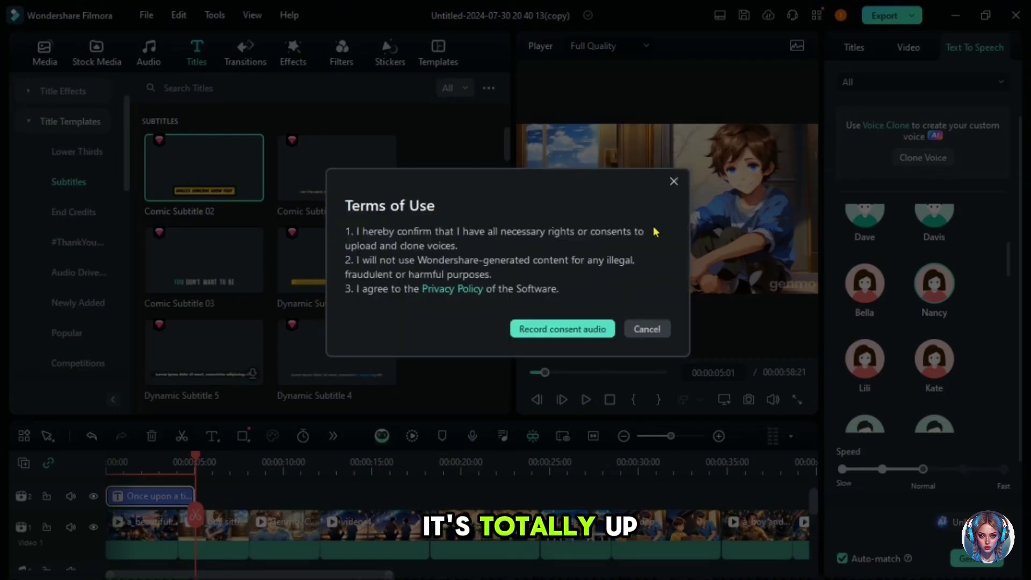
{"action": "left_click", "coordinate": [674, 181]}
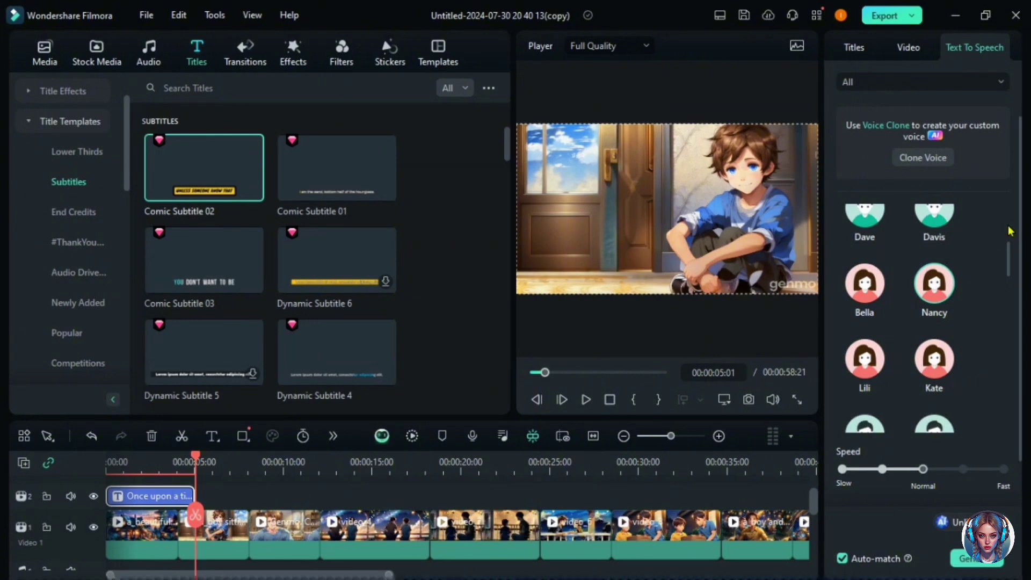
{"action": "mouse_move", "coordinate": [859, 287]}
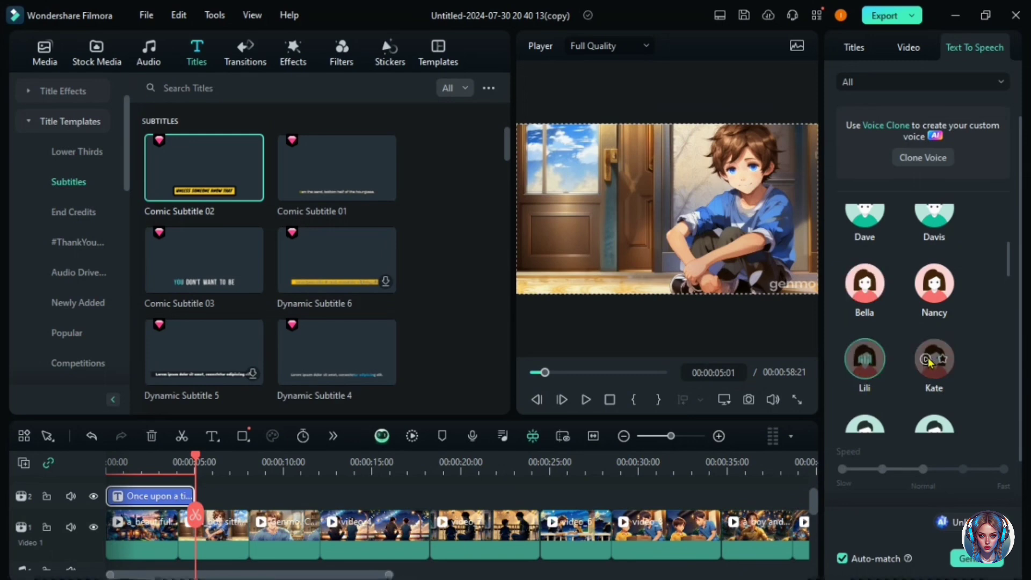
{"action": "left_click_drag", "start_coordinate": [1009, 259], "coordinate": [1013, 310]}
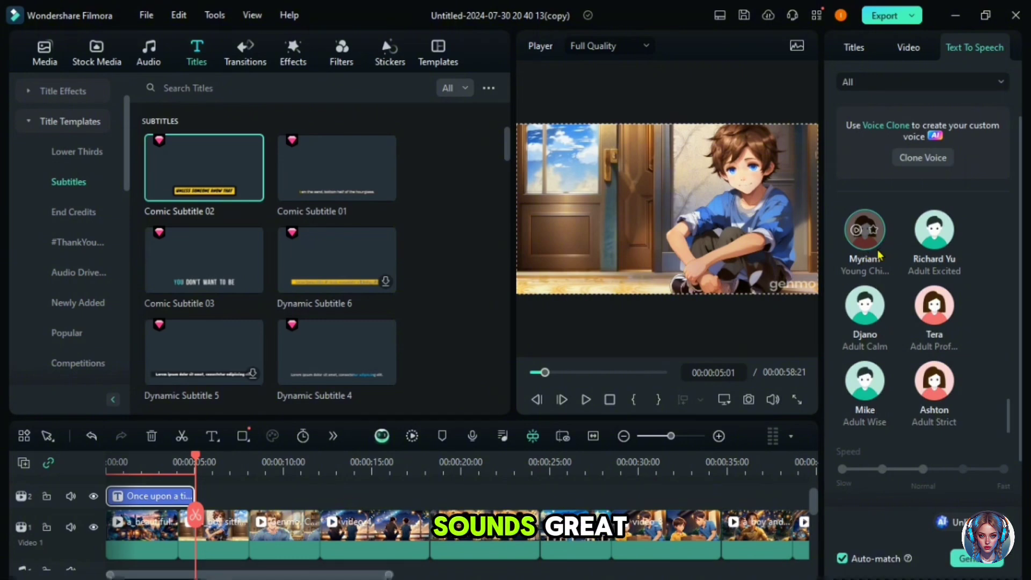
{"action": "left_click", "coordinate": [973, 558]}
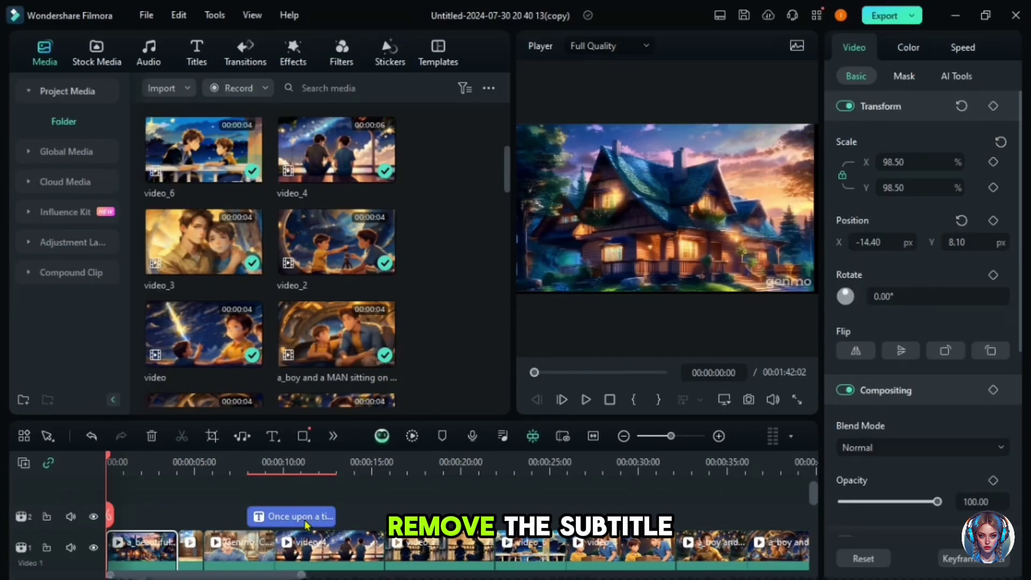
Step: Delete the story subtitle clip from the timeline above the video clips
{"action": "left_click", "coordinate": [305, 520]}
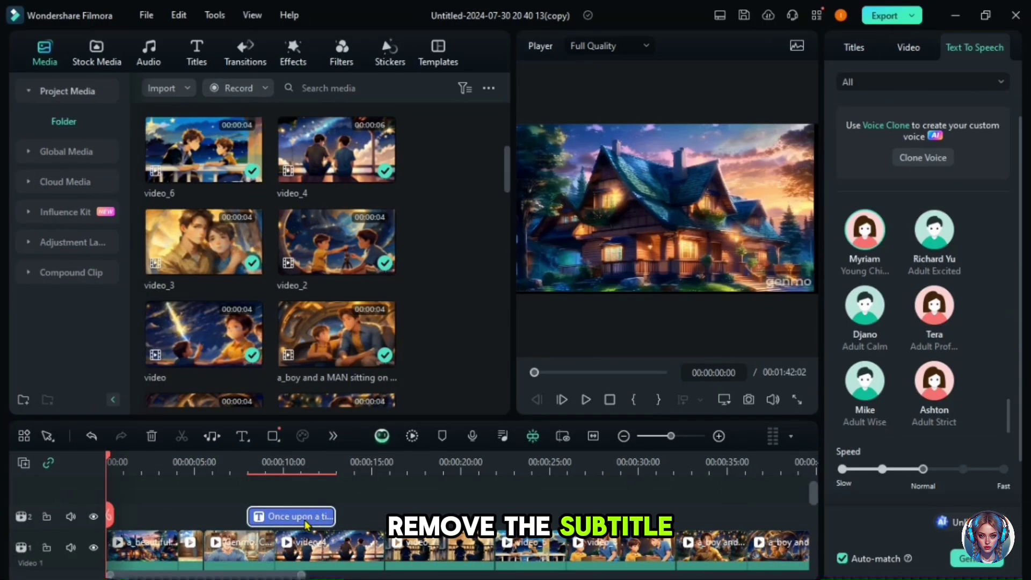
{"action": "key", "text": "Delete"}
{"action": "left_click", "coordinate": [248, 496]}
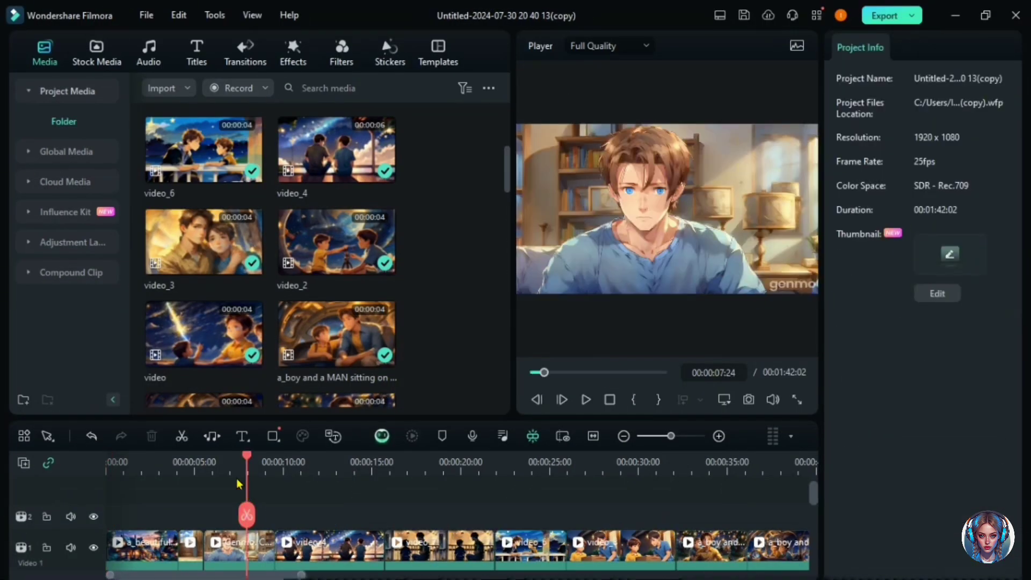
Step: Transcribe the voiceover clip with Speech-to-Text in English (US), without translation, with automatic active words and output as titles
{"action": "left_click_drag", "start_coordinate": [813, 492], "coordinate": [824, 517]}
{"action": "right_click", "coordinate": [177, 515]}
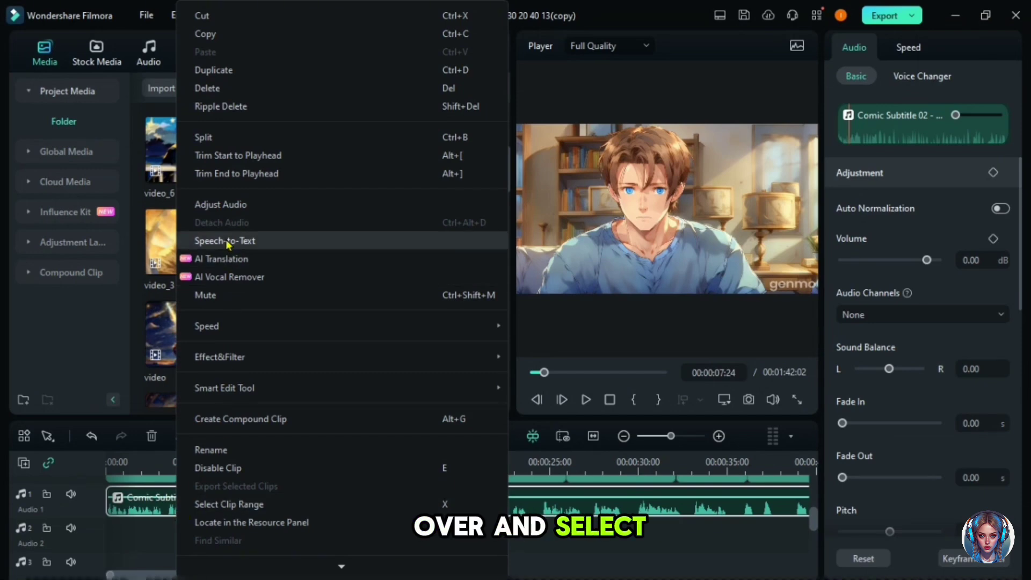
{"action": "left_click", "coordinate": [251, 241]}
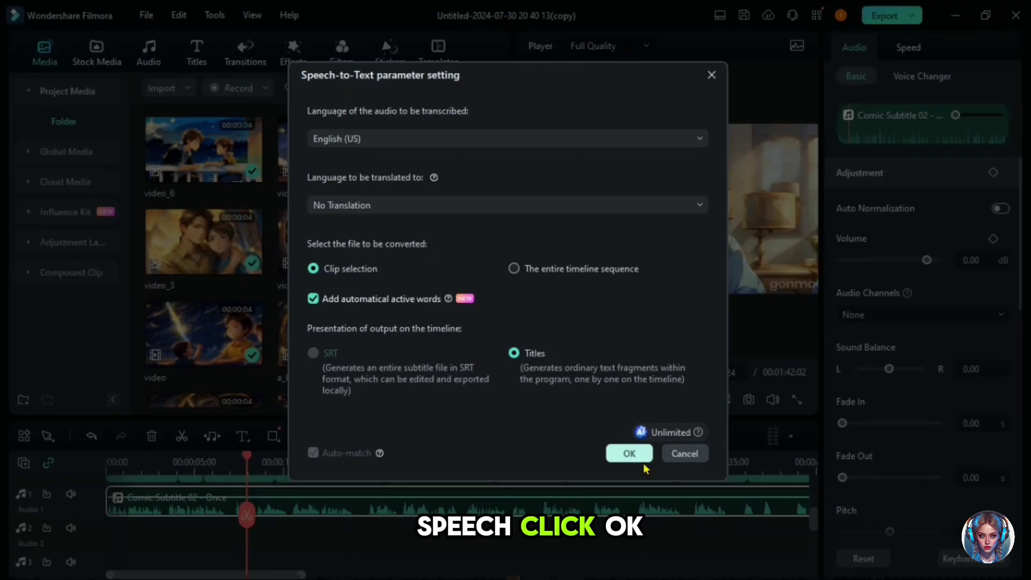
{"action": "left_click", "coordinate": [629, 453]}
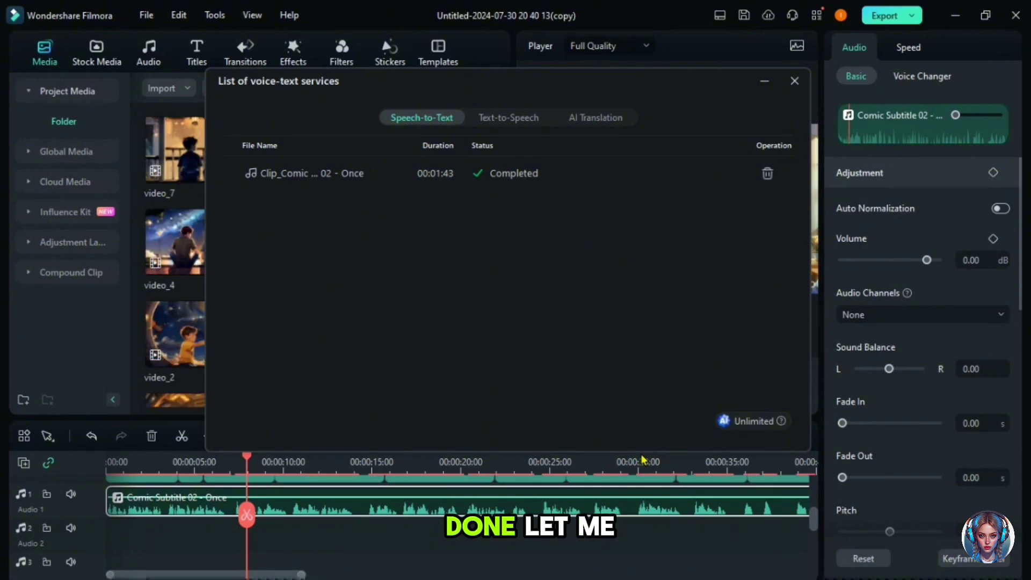
Step: Play the captioned video in full screen to check the voiceover and subtitles, and return to the editor
{"action": "left_click", "coordinate": [247, 465]}
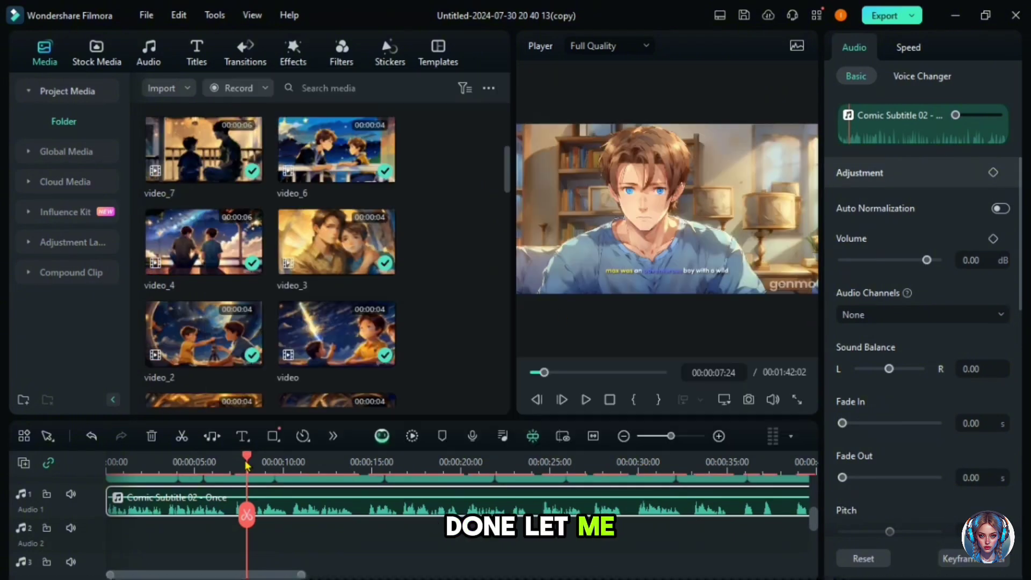
{"action": "left_click", "coordinate": [797, 399]}
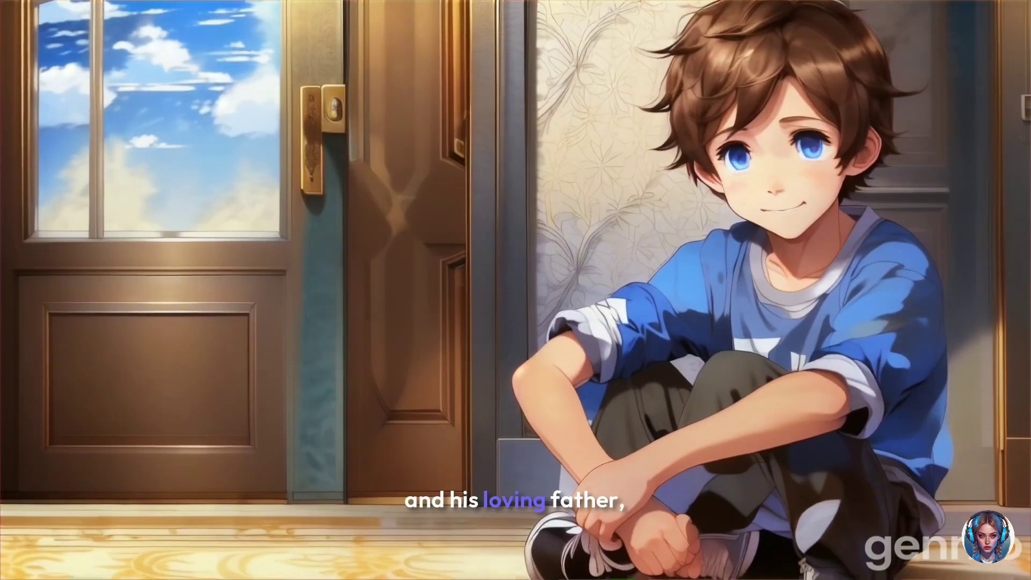
{"action": "key", "text": "space"}
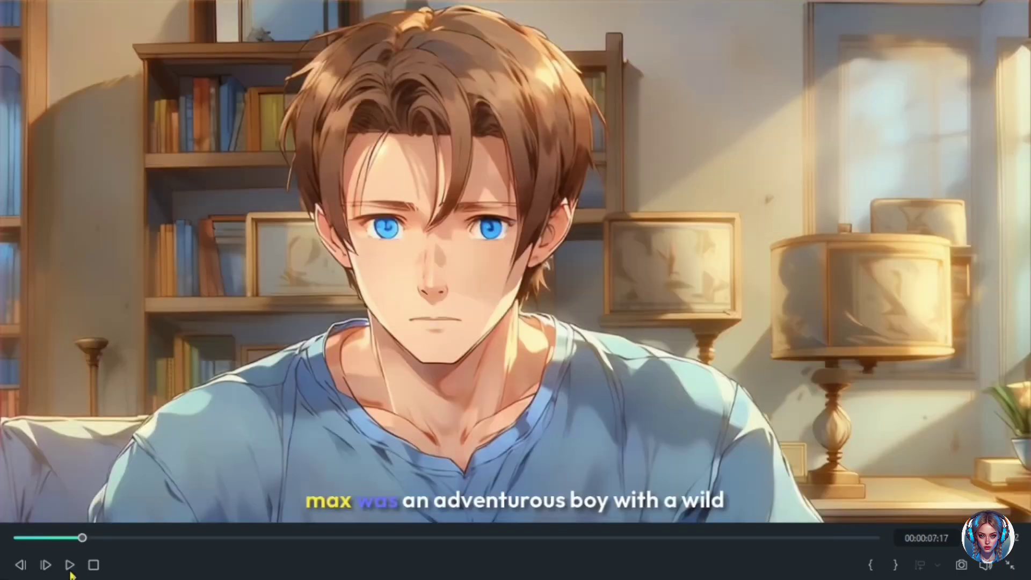
{"action": "key", "text": "Escape"}
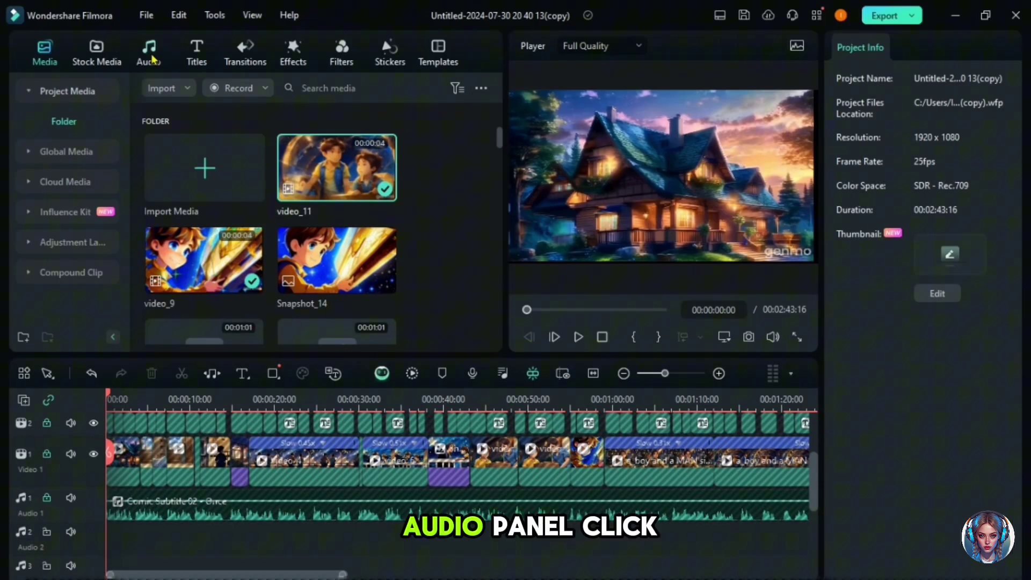
Step: Browse the Trending music in the audio library and check the options of the Hello World track
{"action": "left_click", "coordinate": [150, 53]}
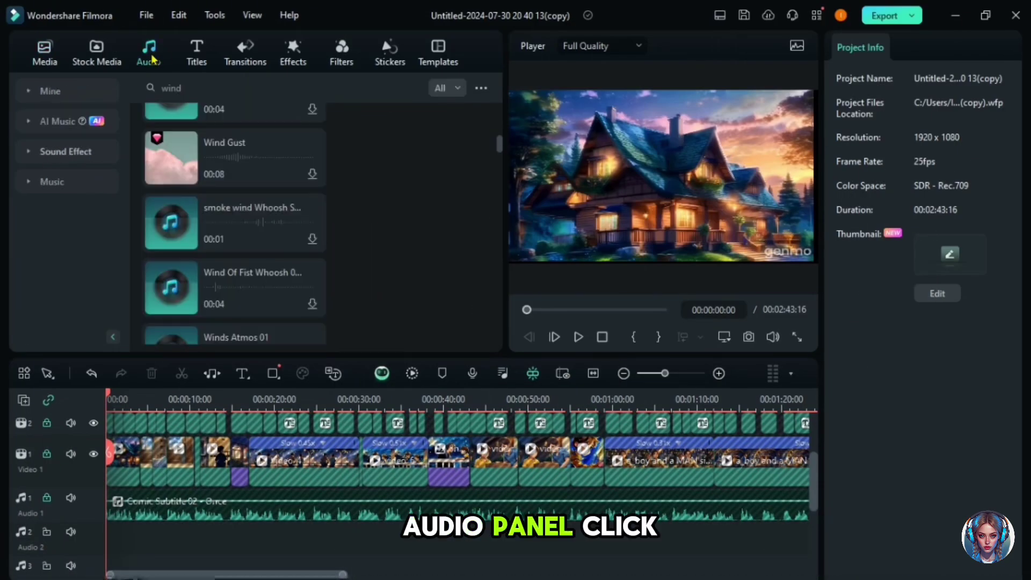
{"action": "left_click", "coordinate": [50, 182]}
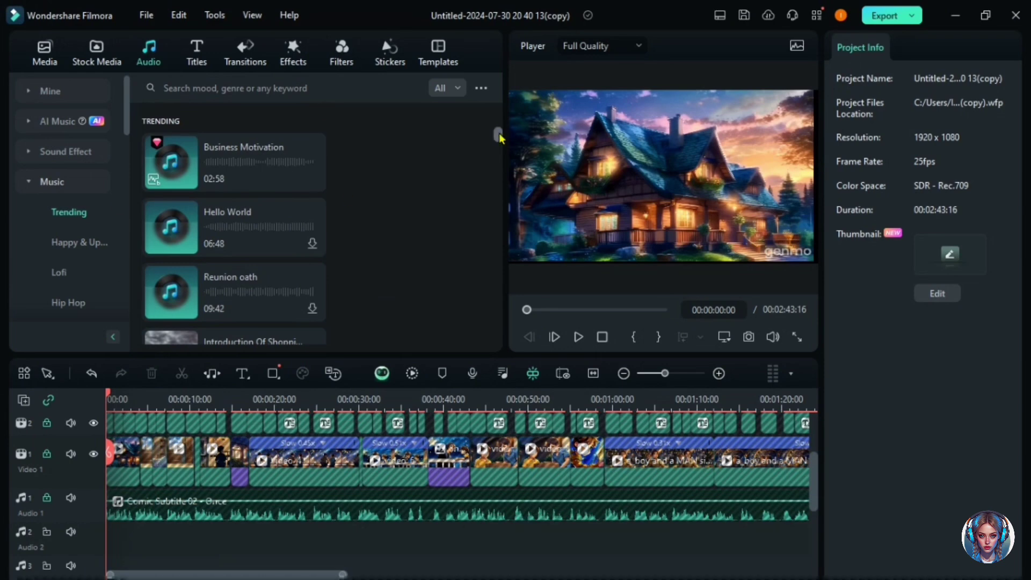
{"action": "left_click_drag", "start_coordinate": [498, 137], "coordinate": [490, 102]}
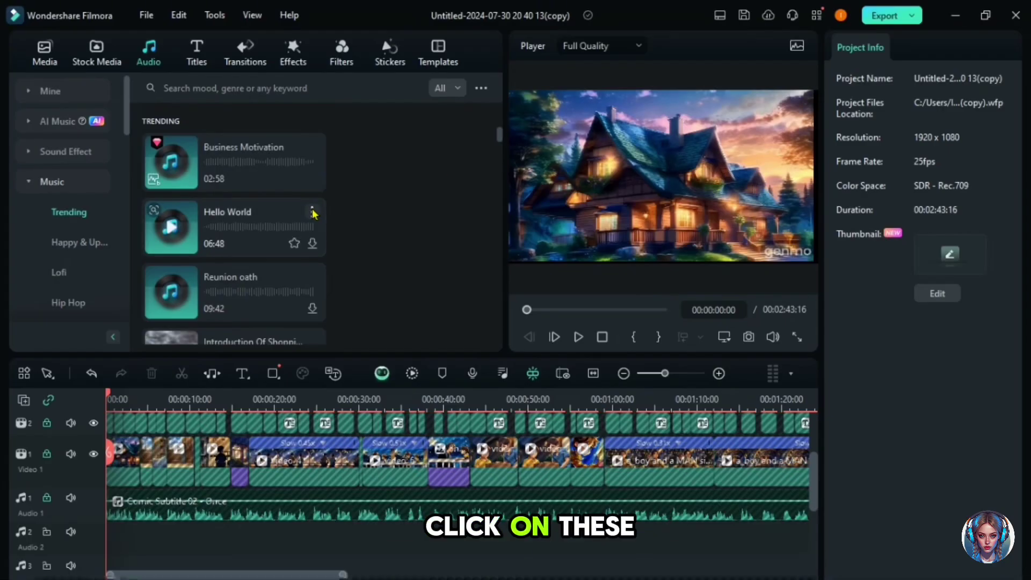
{"action": "left_click", "coordinate": [312, 213]}
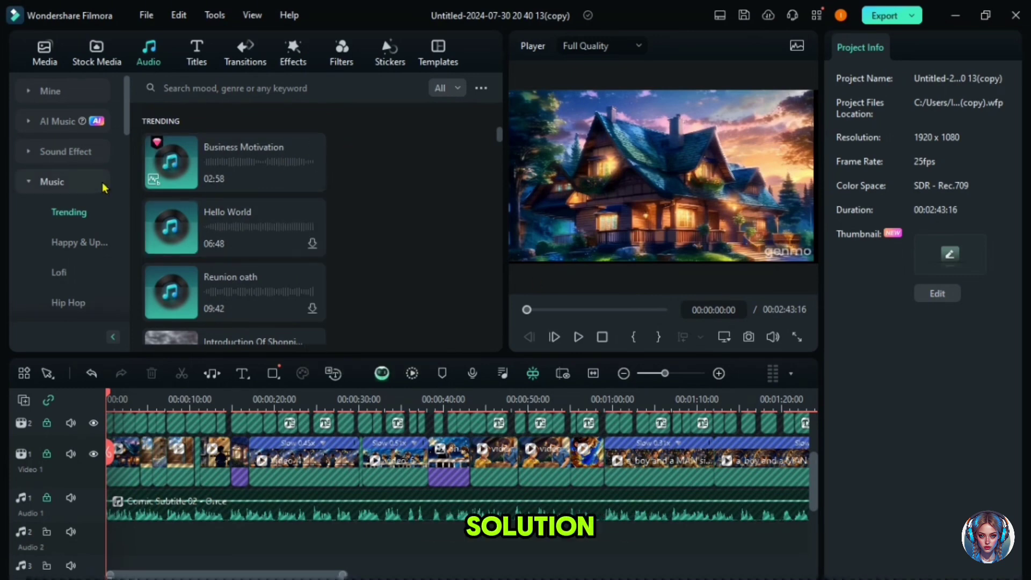
Step: Generate AI music with the mood Suspense, the theme Motivational & Inspiring and the genre Beats
{"action": "left_click", "coordinate": [53, 122]}
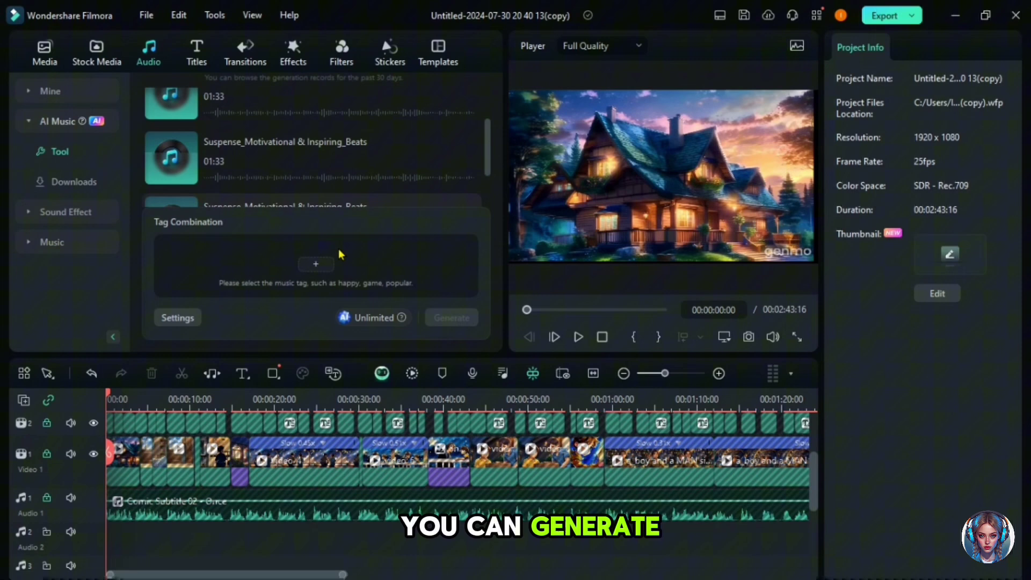
{"action": "left_click", "coordinate": [314, 265]}
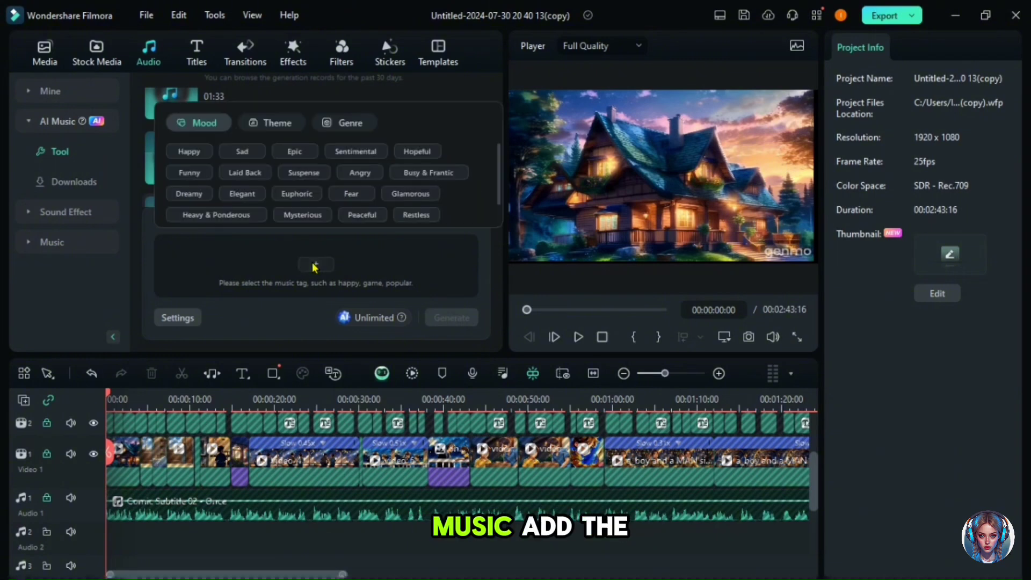
{"action": "left_click", "coordinate": [189, 152]}
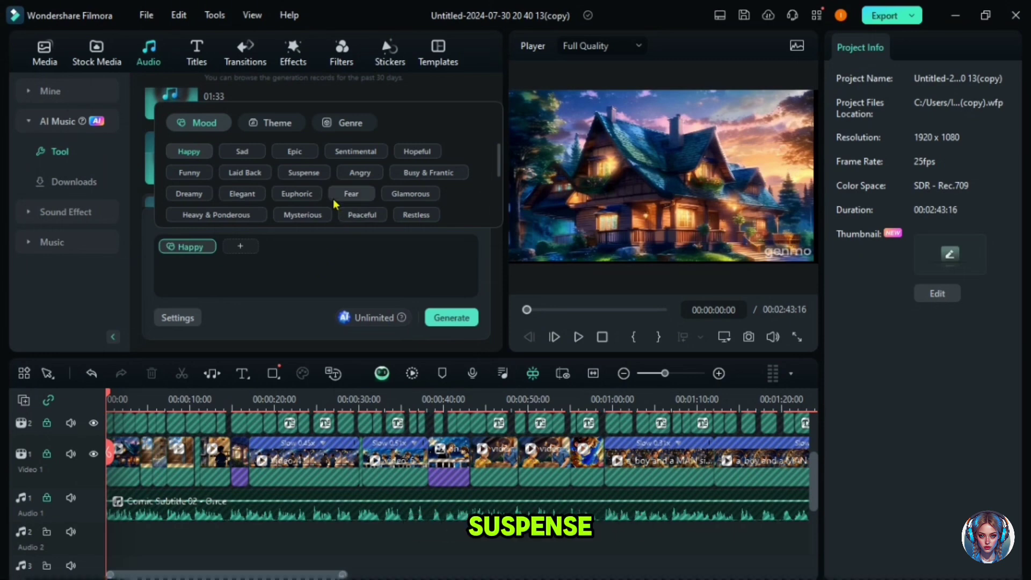
{"action": "left_click", "coordinate": [306, 178]}
{"action": "left_click", "coordinate": [272, 124]}
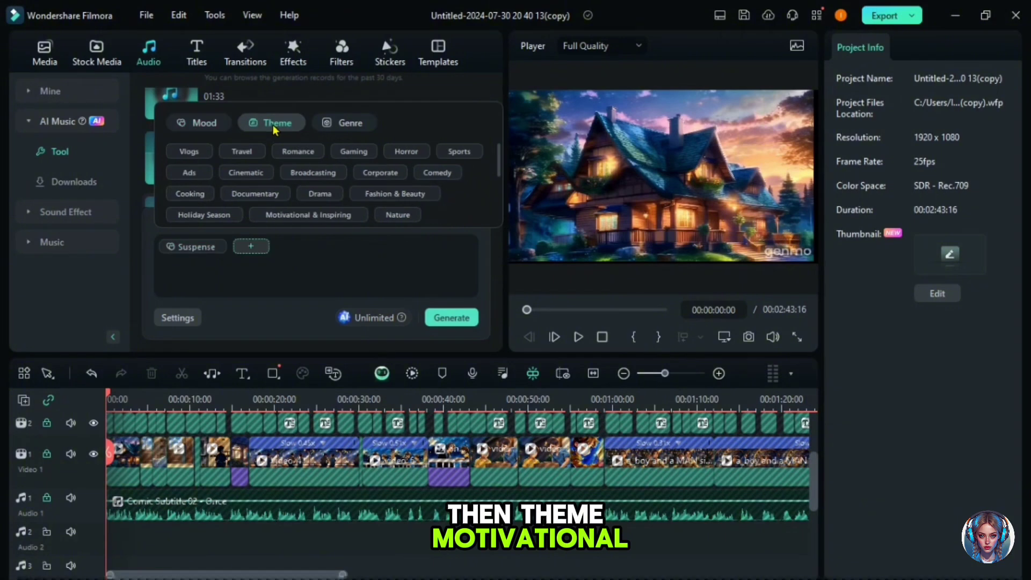
{"action": "left_click", "coordinate": [308, 215]}
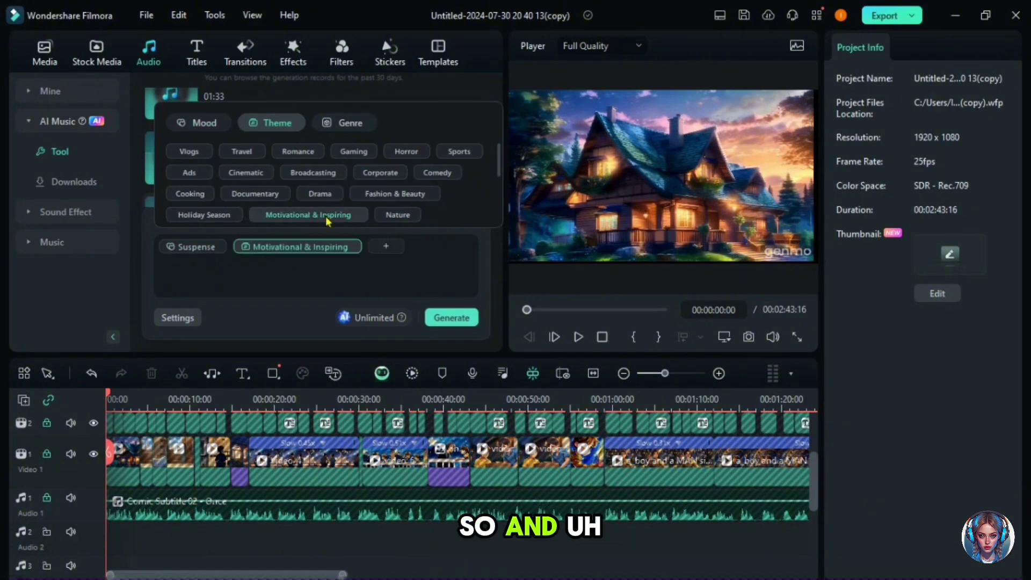
{"action": "left_click", "coordinate": [327, 126]}
{"action": "left_click", "coordinate": [242, 151]}
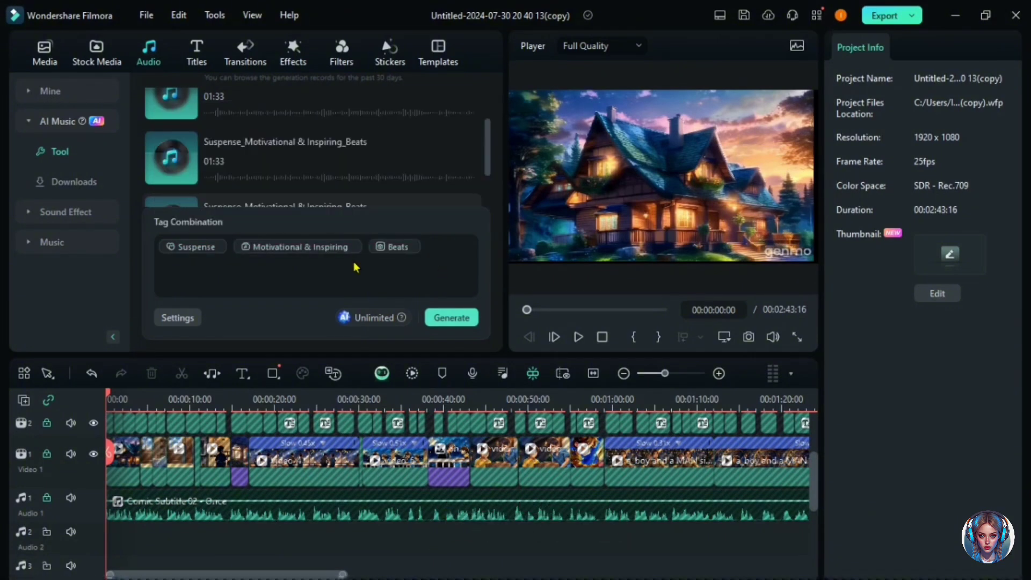
{"action": "left_click", "coordinate": [448, 318]}
Step: Lengthen the music duration in the AI music settings and look through the generated tracks
{"action": "left_click", "coordinate": [177, 317]}
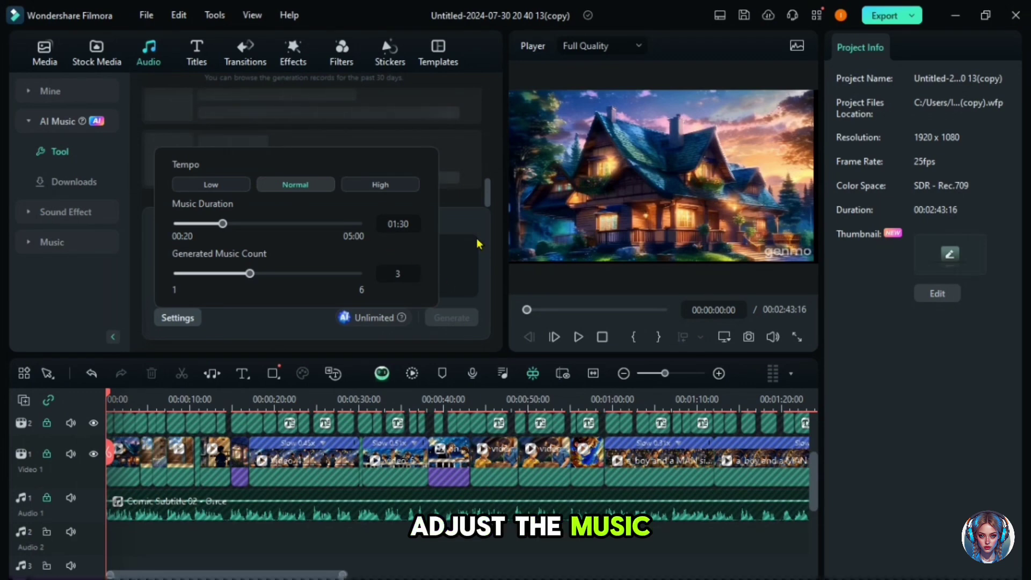
{"action": "left_click_drag", "start_coordinate": [222, 223], "coordinate": [285, 225]}
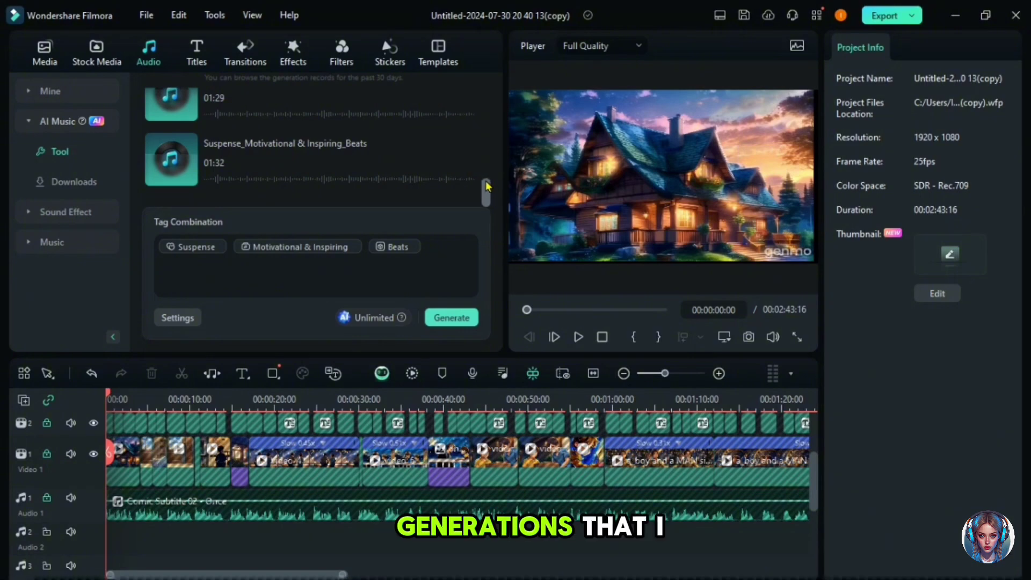
{"action": "mouse_move", "coordinate": [486, 190]}
{"action": "left_mouse_down"}
{"action": "mouse_move", "coordinate": [485, 147]}
{"action": "mouse_move", "coordinate": [485, 171]}
{"action": "left_mouse_up"}
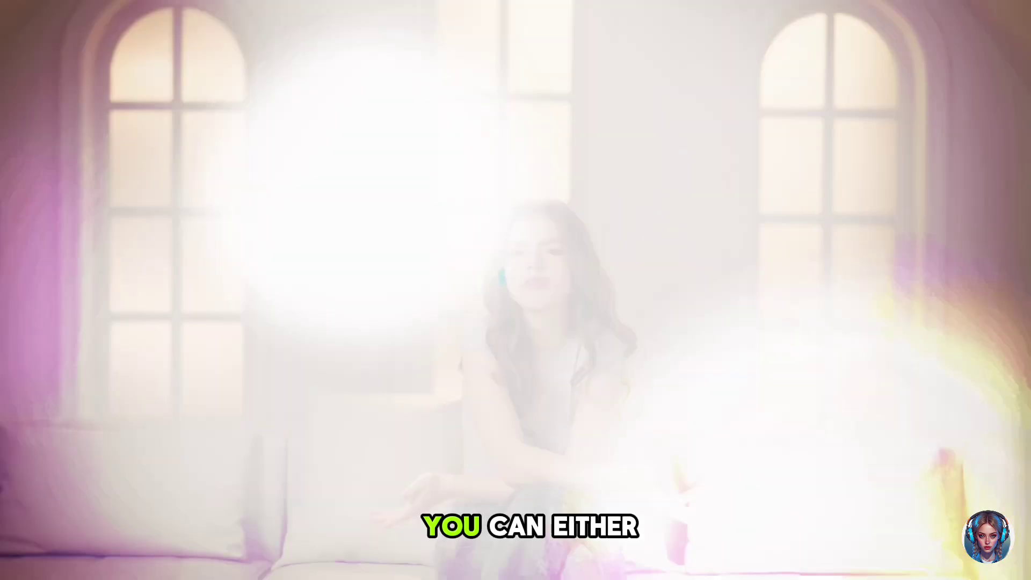